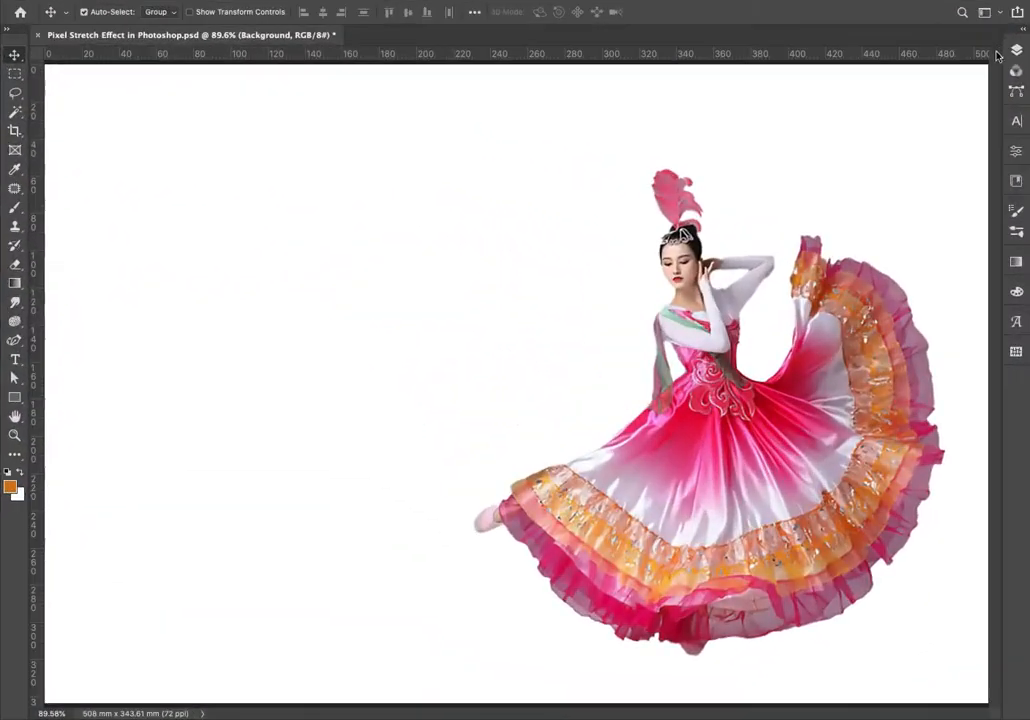
Extend the canvas equally on both sides with the Crop tool to about 579 mm wide
{"action": "left_click", "coordinate": [1015, 51]}
{"action": "left_click", "coordinate": [1015, 51]}
{"action": "key", "text": "Tab"}
{"action": "key", "text": "ctrl+minus"}
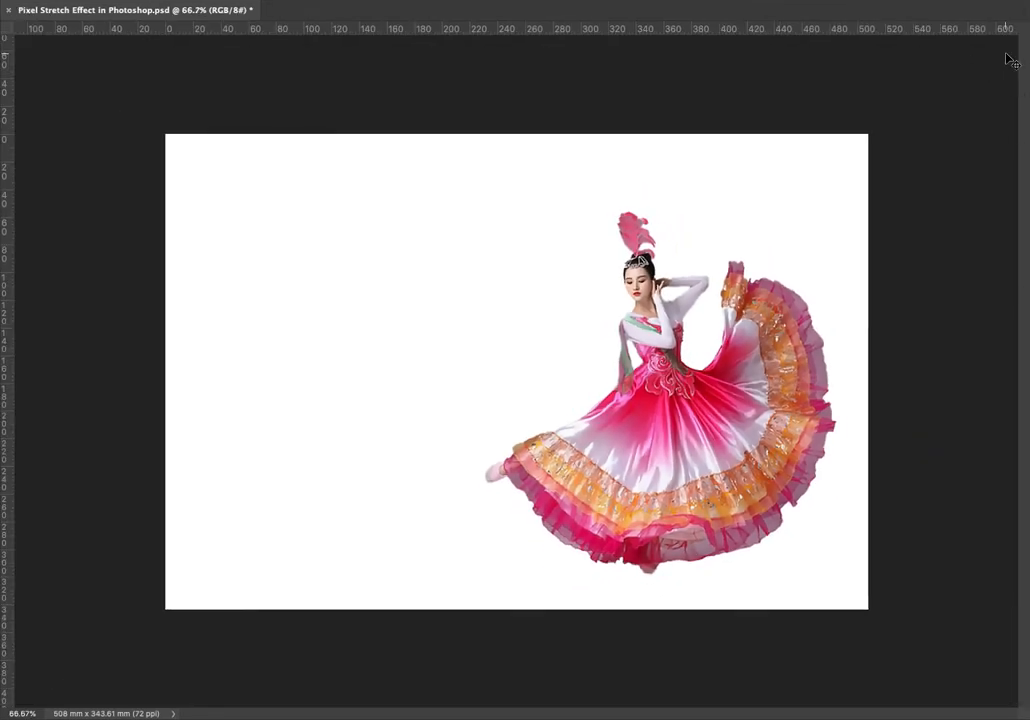
{"action": "key", "text": "Tab"}
{"action": "left_click", "coordinate": [14, 131]}
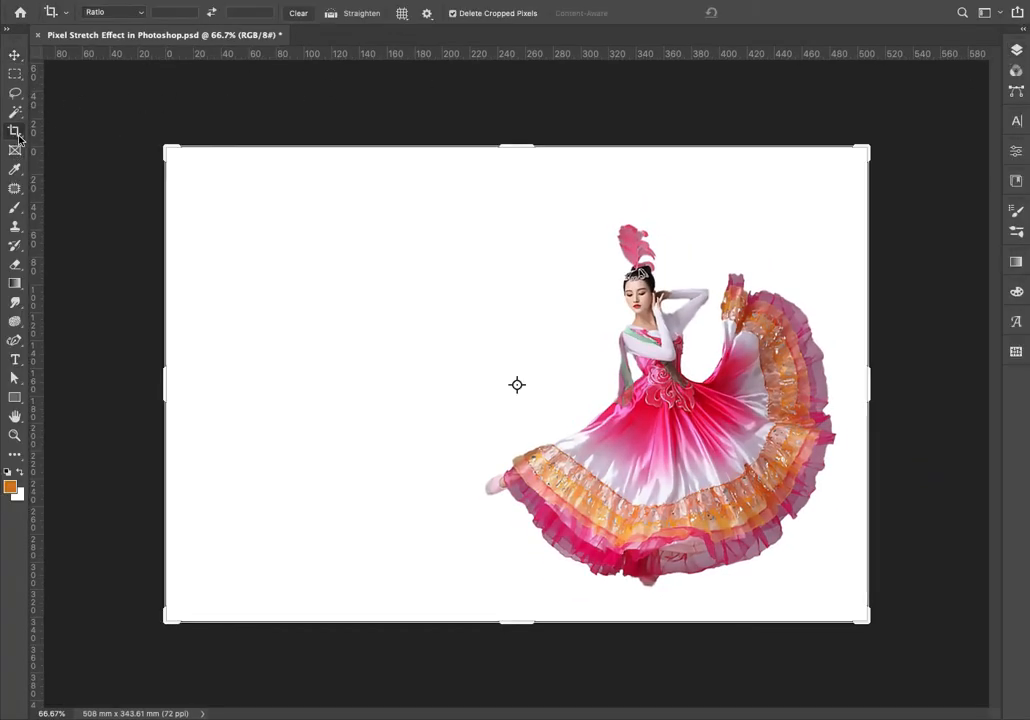
{"action": "left_click_drag", "start_coordinate": [163, 375], "coordinate": [116, 386]}
{"action": "key", "text": "Return"}
Crop the canvas equally at its upper and lower edges to a height of about 288 mm
{"action": "left_click", "coordinate": [16, 134]}
{"action": "left_click_drag", "start_coordinate": [530, 142], "coordinate": [524, 184]}
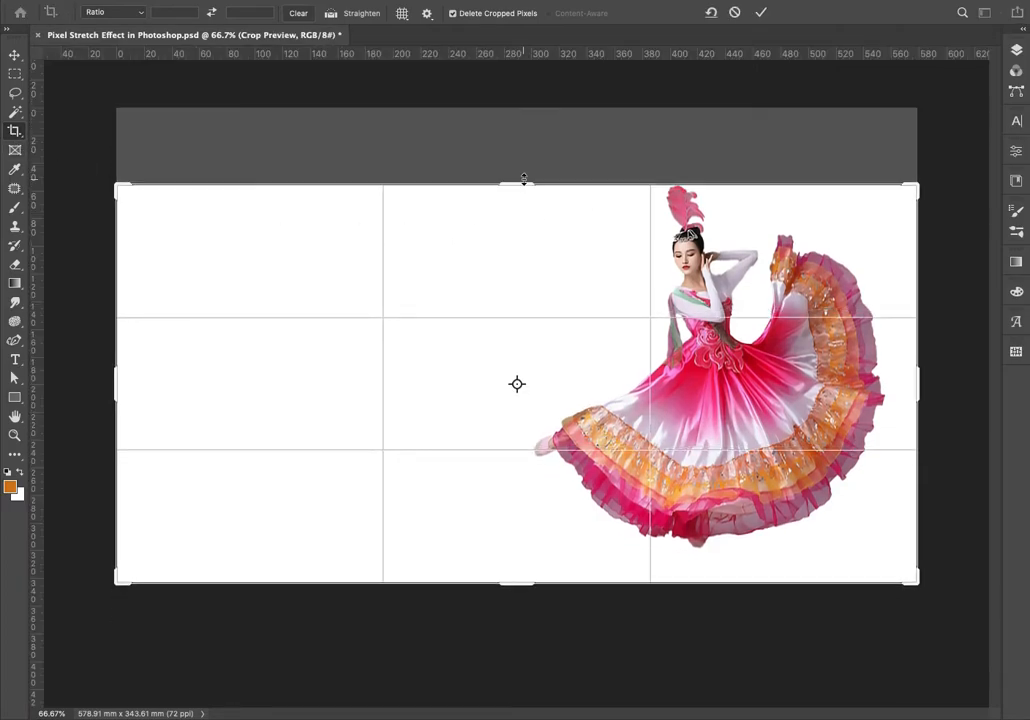
{"action": "key", "text": "Return"}
Move the dancer slightly down and toward the right edge of the canvas
{"action": "key", "text": "v"}
{"action": "left_click_drag", "start_coordinate": [708, 342], "coordinate": [724, 363]}
{"action": "key", "text": "ctrl+0"}
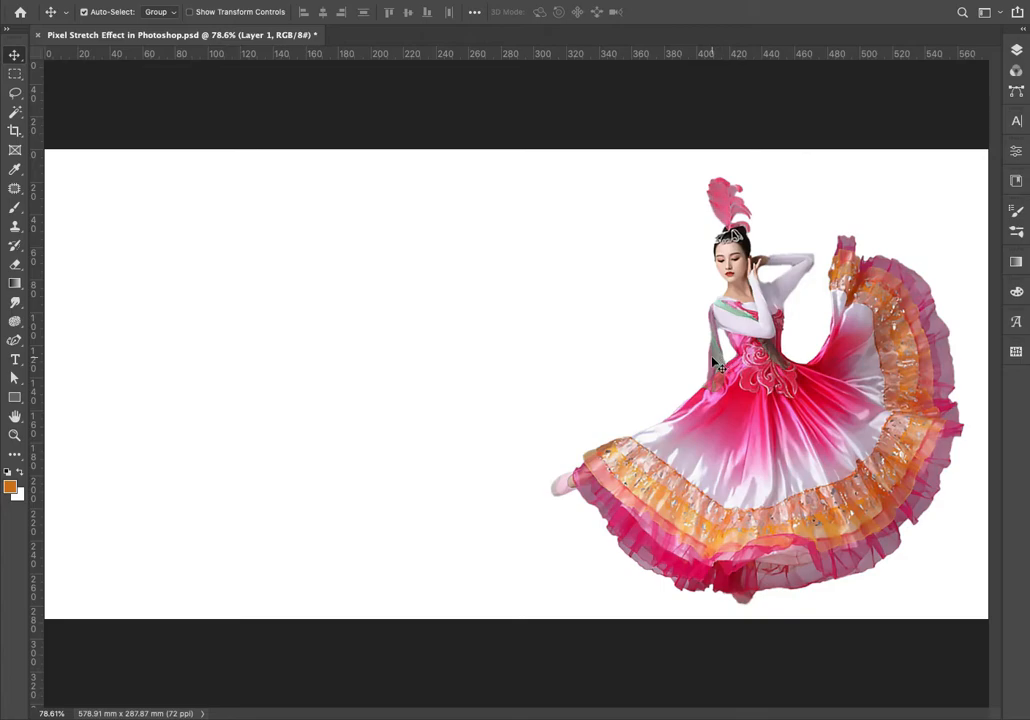
{"action": "left_click_drag", "start_coordinate": [739, 332], "coordinate": [750, 331]}
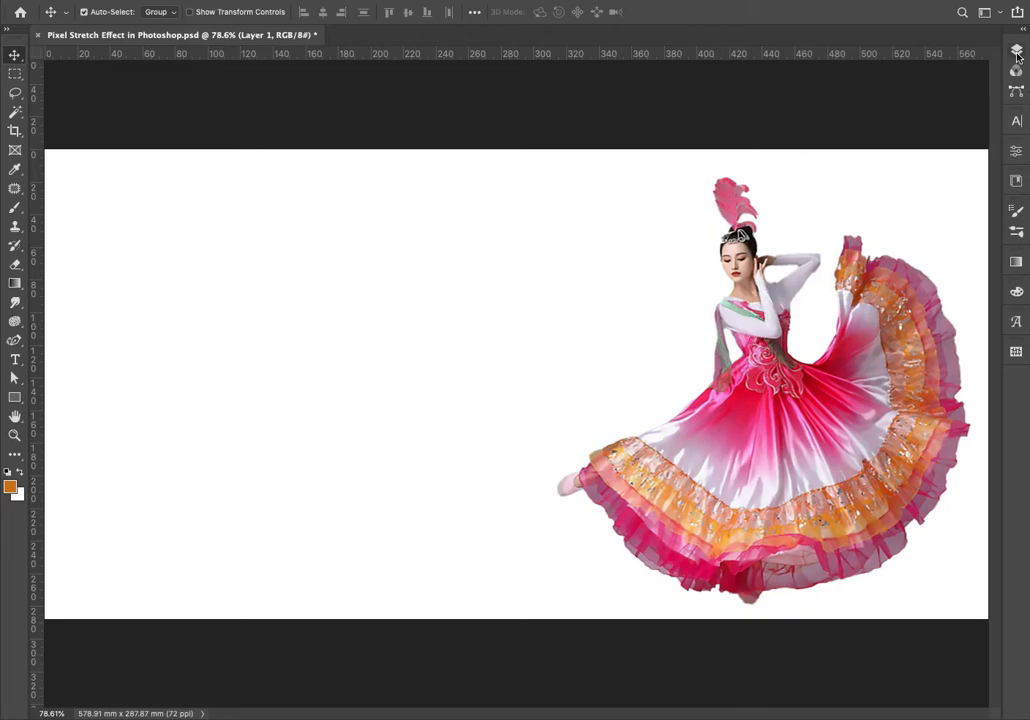
Select a thin full-height vertical strip through the dancer's face and dress and copy it to a new layer
{"action": "key", "text": "m"}
{"action": "scroll", "coordinate": [871, 353], "scroll_direction": "up", "scroll_amount": 3}
{"action": "left_click_drag", "start_coordinate": [676, 104], "coordinate": [682, 695]}
{"action": "key", "text": "F7"}
{"action": "key", "text": "ctrl+j"}
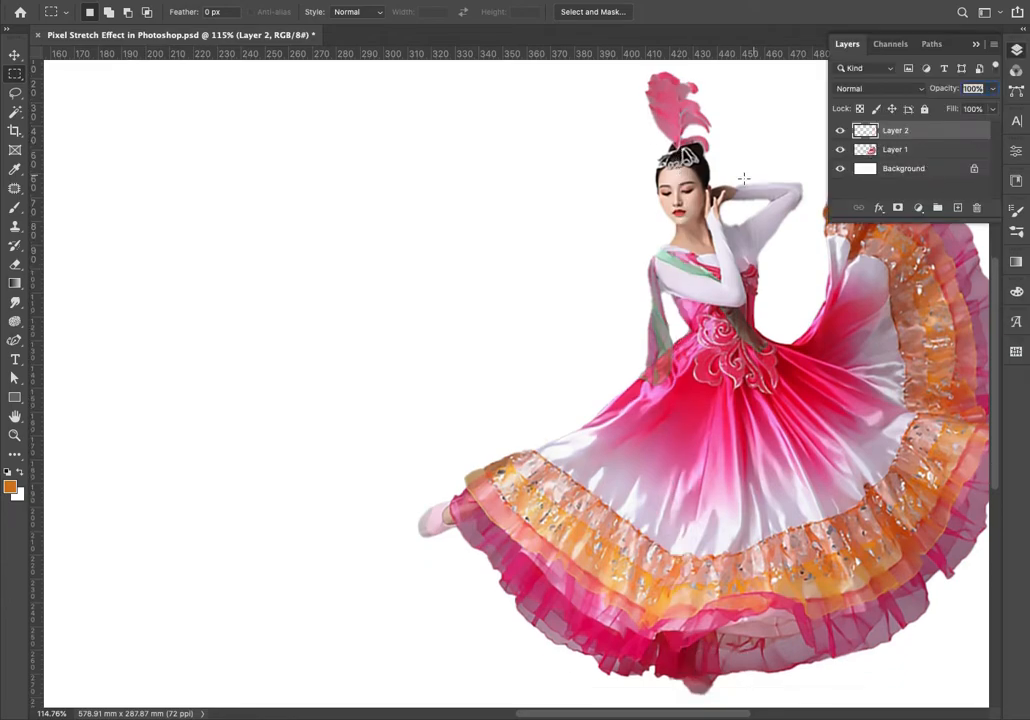
Move the copied strip horizontally to just left of the dancer's sleeve using Free Transform
{"action": "key", "text": "ctrl+t"}
{"action": "key", "text": "F7"}
{"action": "left_click_drag", "start_coordinate": [680, 345], "coordinate": [628, 344]}
{"action": "key", "text": "Return"}
{"action": "key", "text": "v"}
{"action": "scroll", "coordinate": [653, 336], "scroll_direction": "up", "scroll_amount": 4}
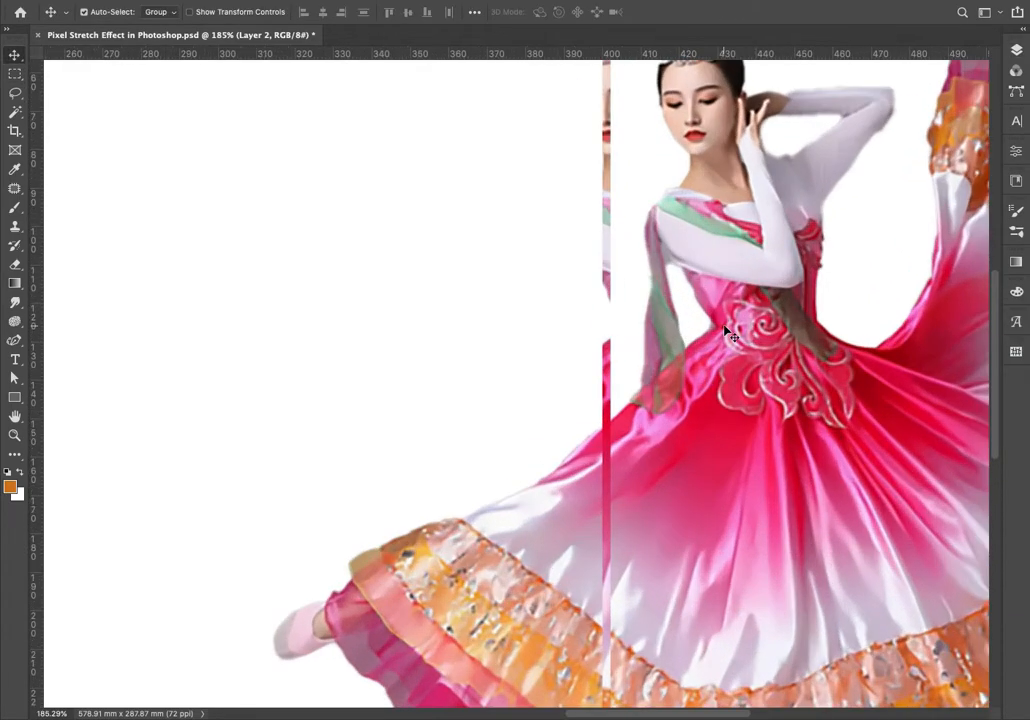
Select a narrow vertical strip of the dress bodice on Layer 1, from under the arm to the waist embroidery, and copy it to a new layer
{"action": "key", "text": "m"}
{"action": "key", "text": "F7"}
{"action": "left_click", "coordinate": [897, 149]}
{"action": "key", "text": "F7"}
{"action": "left_click_drag", "start_coordinate": [731, 272], "coordinate": [719, 408]}
{"action": "key", "text": "ctrl+j"}
{"action": "key", "text": "v"}
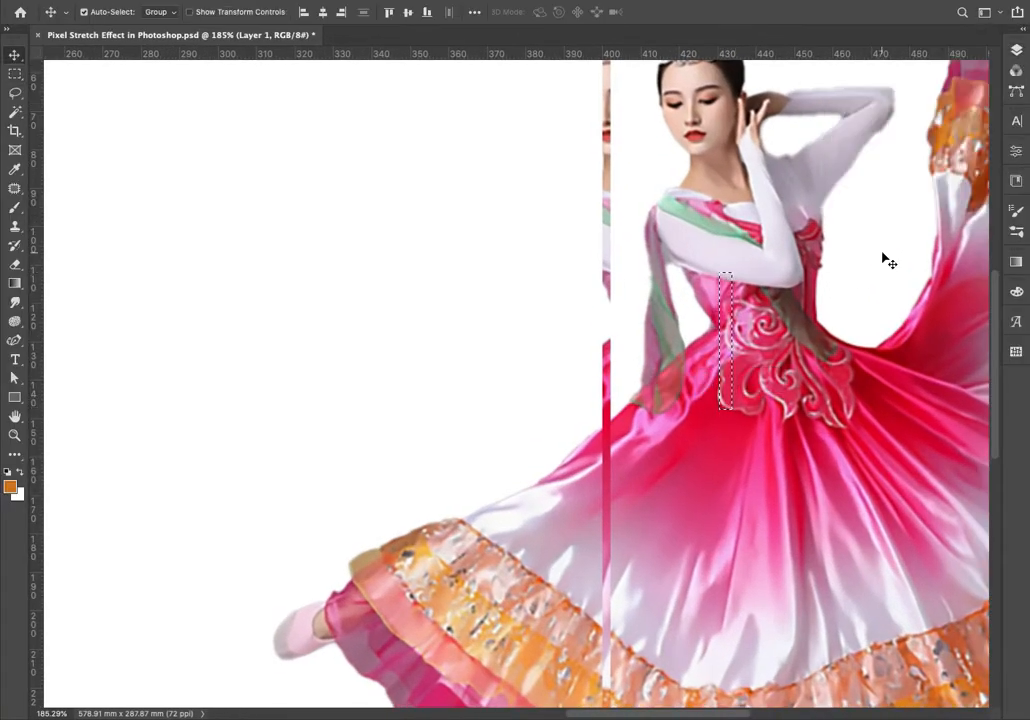
Place the bodice strip over the gap in the long strip and merge the two strip layers
{"action": "left_click_drag", "start_coordinate": [723, 301], "coordinate": [587, 283]}
{"action": "key", "text": "F7"}
{"action": "left_click", "coordinate": [947, 133], "text": "ctrl"}
{"action": "key", "text": "ctrl+e"}
Stretch the merged strip horizontally to 233.33% of its width
{"action": "key", "text": "ctrl+t"}
{"action": "key", "text": "F7"}
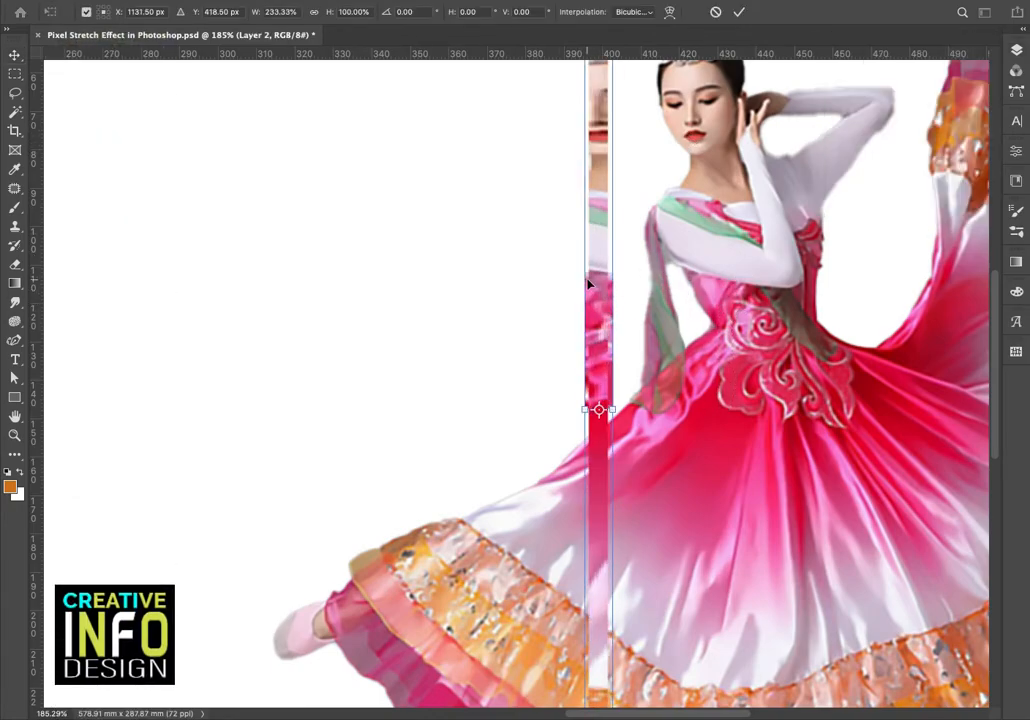
{"action": "key", "text": "Return"}
{"action": "key", "text": "ctrl+minus"}
Copy a very thin full-height slice of the stretched strip to a new layer and delete the wide strip's layer
{"action": "key", "text": "m"}
{"action": "left_click_drag", "start_coordinate": [563, 130], "coordinate": [565, 668]}
{"action": "key", "text": "F7"}
{"action": "key", "text": "ctrl+j"}
{"action": "left_click_drag", "start_coordinate": [922, 155], "coordinate": [977, 208]}
{"action": "left_click", "coordinate": [926, 131]}
{"action": "key", "text": "ctrl+t"}
{"action": "key", "text": "F7"}
{"action": "left_click_drag", "start_coordinate": [561, 399], "coordinate": [503, 404]}
{"action": "key", "text": "ctrl+z"}
{"action": "key", "text": "Escape"}
Duplicate the thin slice repeatedly, nudging each copy slightly left, to build a continuous striped band about 160 mm wide extending left from the dancer
{"action": "scroll", "coordinate": [541, 399], "scroll_direction": "up", "scroll_amount": 5}
{"action": "scroll", "coordinate": [617, 402], "scroll_direction": "up", "scroll_amount": 3}
{"action": "key", "text": "v"}
{"action": "left_click_drag", "start_coordinate": [608, 413], "coordinate": [603, 411]}
{"action": "key", "text": "alt+Left"}
{"action": "key", "text": "alt+Left"}
{"action": "key", "text": "alt+Left"}
{"action": "key", "text": "alt+Left"}
{"action": "key", "text": "alt+Left"}
{"action": "key", "text": "alt+Left"}
{"action": "key", "text": "alt+Left"}
{"action": "key", "text": "alt+Left"}
{"action": "key", "text": "alt+Left"}
{"action": "key", "text": "alt+Left"}
{"action": "key", "text": "alt+Left"}
{"action": "key", "text": "alt+Left"}
{"action": "key", "text": "alt+Left"}
{"action": "key", "text": "alt+Left"}
{"action": "key", "text": "alt+Left"}
{"action": "key", "text": "alt+Left"}
{"action": "key", "text": "alt+Left"}
{"action": "key", "text": "alt+Left"}
{"action": "key", "text": "alt+Left"}
{"action": "key", "text": "alt+Left"}
{"action": "key", "text": "alt+Left"}
{"action": "key", "text": "alt+Left"}
{"action": "key", "text": "alt+Left"}
{"action": "scroll", "coordinate": [604, 412], "scroll_direction": "down", "scroll_amount": 8}
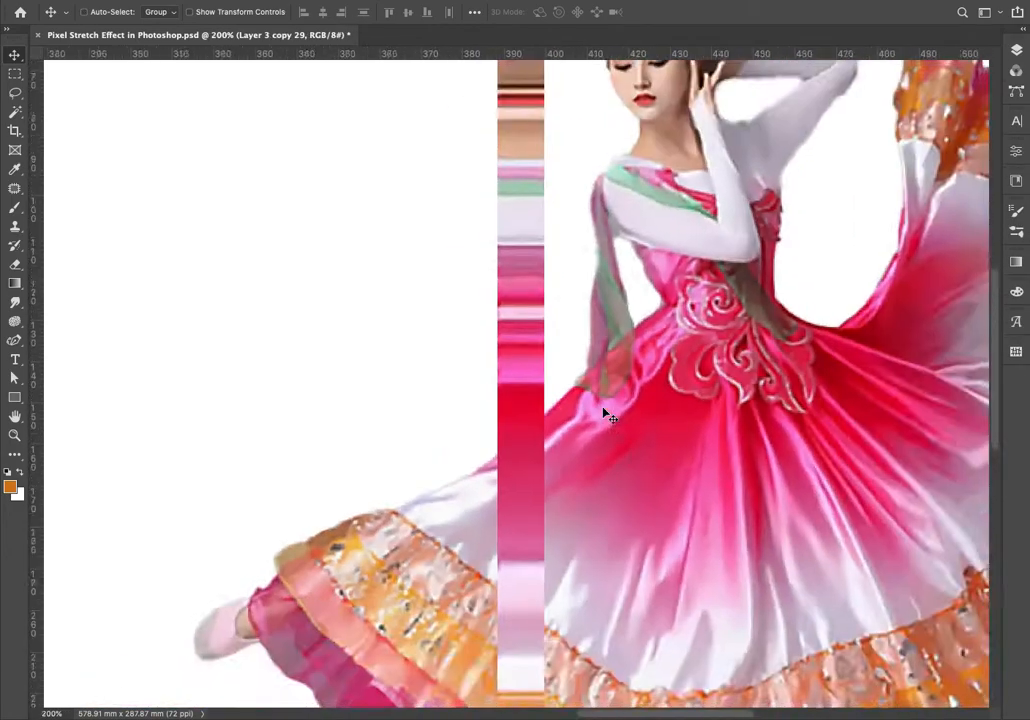
{"action": "key", "text": "alt+Left"}
{"action": "key", "text": "alt+Left"}
{"action": "key", "text": "alt+Left"}
{"action": "key", "text": "alt+Left"}
{"action": "key", "text": "alt+Left"}
{"action": "key", "text": "alt+Left"}
{"action": "key", "text": "alt+Left"}
{"action": "key", "text": "alt+Left"}
{"action": "key", "text": "alt+Left"}
{"action": "key", "text": "alt+Left"}
{"action": "key", "text": "alt+Left"}
{"action": "key", "text": "alt+Left"}
{"action": "key", "text": "alt+Left"}
{"action": "key", "text": "alt+Left"}
{"action": "key", "text": "alt+Left"}
{"action": "key", "text": "alt+Left"}
{"action": "key", "text": "alt+Left"}
{"action": "key", "text": "alt+Left"}
{"action": "key", "text": "alt+Left"}
{"action": "key", "text": "alt+Left"}
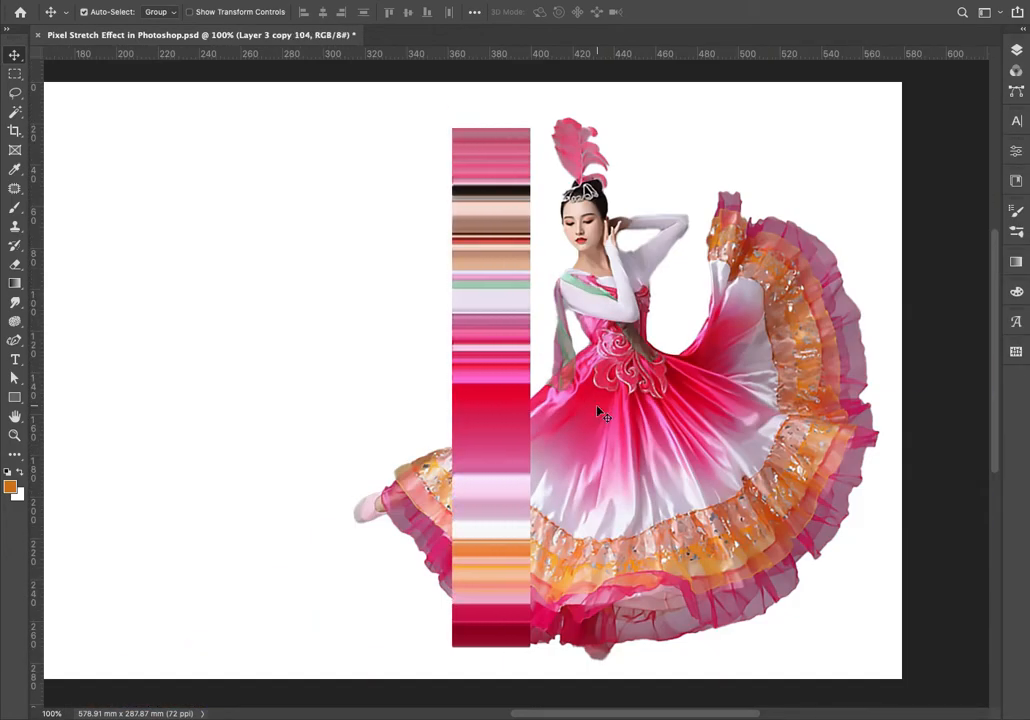
{"action": "key", "text": "F7"}
{"action": "key", "text": "alt+Left"}
{"action": "key", "text": "alt+Left"}
{"action": "key", "text": "alt+Left"}
{"action": "key", "text": "alt+Left"}
{"action": "key", "text": "alt+Left"}
{"action": "key", "text": "alt+Left"}
{"action": "key", "text": "alt+Left"}
{"action": "key", "text": "alt+Left"}
{"action": "key", "text": "alt+Left"}
{"action": "key", "text": "alt+Left"}
{"action": "key", "text": "alt+Left"}
{"action": "key", "text": "alt+Left"}
{"action": "key", "text": "alt+Left"}
{"action": "key", "text": "alt+Left"}
{"action": "key", "text": "alt+Left"}
{"action": "key", "text": "alt+Left"}
{"action": "key", "text": "alt+Left"}
{"action": "key", "text": "alt+Left"}
{"action": "key", "text": "alt+Left"}
{"action": "key", "text": "alt+Left"}
{"action": "key", "text": "alt+Left"}
{"action": "key", "text": "alt+Left"}
{"action": "key", "text": "alt+Left"}
{"action": "key", "text": "alt+Left"}
{"action": "key", "text": "alt+Left"}
{"action": "key", "text": "alt+Left"}
{"action": "key", "text": "alt+Left"}
{"action": "key", "text": "alt+Left"}
{"action": "key", "text": "alt+Left"}
{"action": "key", "text": "alt+Left"}
{"action": "key", "text": "alt+Left"}
{"action": "key", "text": "alt+Left"}
{"action": "key", "text": "alt+Left"}
{"action": "key", "text": "alt+Left"}
{"action": "key", "text": "alt+Left"}
{"action": "key", "text": "alt+Left"}
{"action": "key", "text": "alt+Left"}
{"action": "key", "text": "alt+Left"}
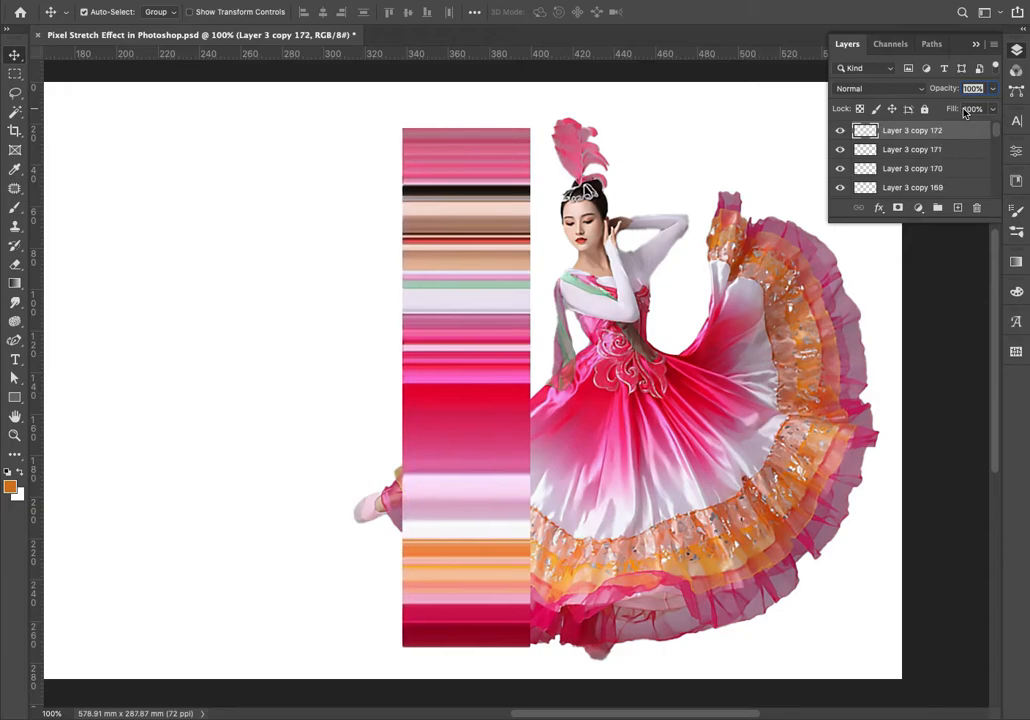
{"action": "key", "text": "alt+Left"}
{"action": "key", "text": "alt+Left"}
{"action": "key", "text": "alt+Left"}
{"action": "key", "text": "alt+Left"}
{"action": "key", "text": "alt+Left"}
{"action": "key", "text": "alt+Left"}
{"action": "key", "text": "alt+Left"}
{"action": "key", "text": "alt+Left"}
{"action": "key", "text": "alt+Left"}
{"action": "key", "text": "alt+Left"}
{"action": "key", "text": "alt+Left"}
{"action": "key", "text": "alt+Left"}
{"action": "key", "text": "alt+Left"}
{"action": "key", "text": "alt+Left"}
{"action": "key", "text": "alt+Left"}
{"action": "key", "text": "alt+Left"}
{"action": "key", "text": "alt+Left"}
{"action": "key", "text": "alt+Left"}
{"action": "key", "text": "alt+Left"}
{"action": "key", "text": "alt+Left"}
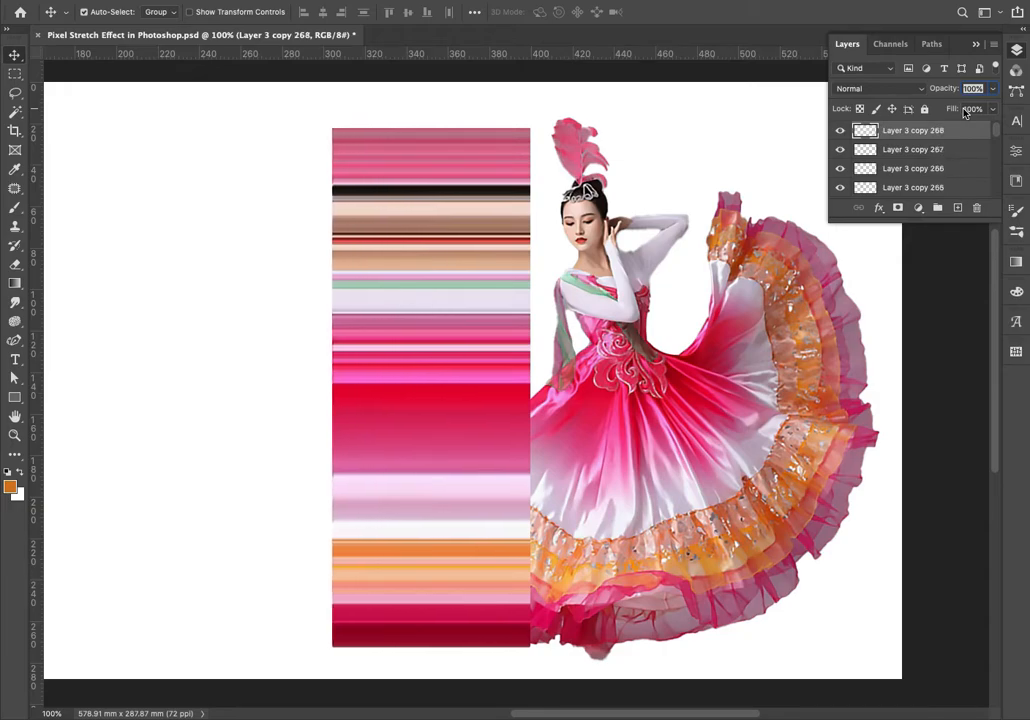
{"action": "key", "text": "alt+Left"}
{"action": "key", "text": "alt+Left"}
{"action": "key", "text": "alt+Left"}
{"action": "key", "text": "alt+Left"}
{"action": "key", "text": "alt+Left"}
{"action": "key", "text": "alt+Left"}
{"action": "key", "text": "alt+Left"}
{"action": "key", "text": "alt+Left"}
{"action": "key", "text": "alt+Left"}
{"action": "key", "text": "alt+Left"}
{"action": "key", "text": "alt+Left"}
{"action": "key", "text": "alt+Left"}
{"action": "key", "text": "alt+Left"}
{"action": "key", "text": "alt+Left"}
{"action": "key", "text": "alt+Left"}
{"action": "key", "text": "alt+Left"}
{"action": "key", "text": "alt+Left"}
{"action": "key", "text": "alt+Left"}
{"action": "key", "text": "alt+Left"}
{"action": "key", "text": "alt+Left"}
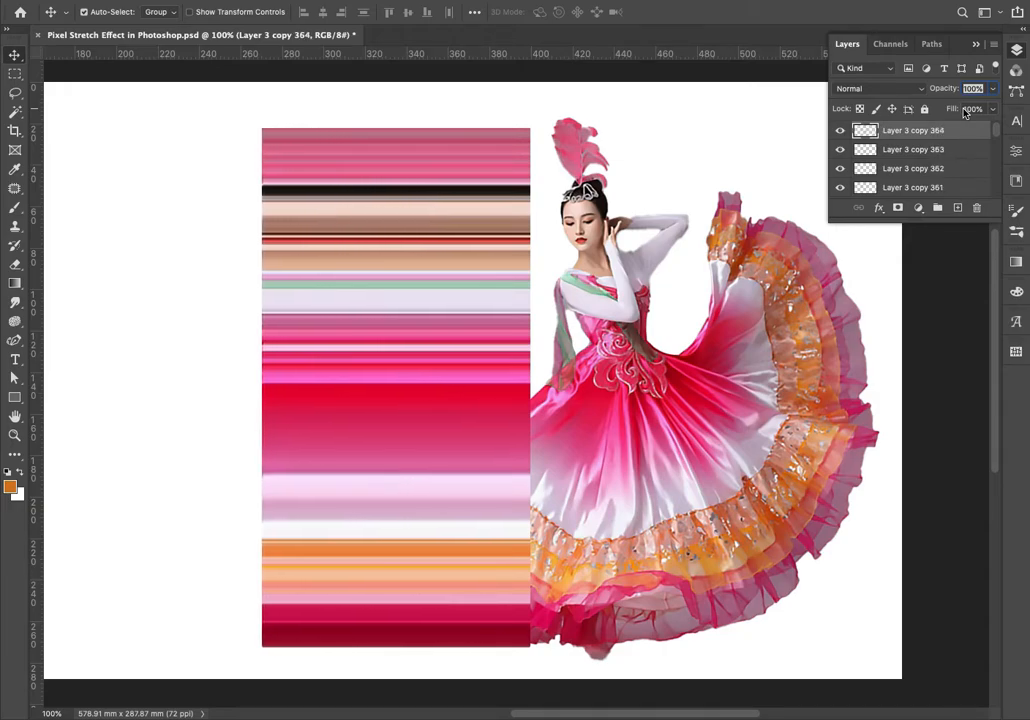
{"action": "key", "text": "alt+Left"}
{"action": "key", "text": "alt+Left"}
{"action": "key", "text": "alt+Left"}
{"action": "key", "text": "alt+Left"}
{"action": "key", "text": "alt+Left"}
{"action": "key", "text": "alt+Left"}
{"action": "key", "text": "alt+Left"}
{"action": "key", "text": "alt+Left"}
{"action": "key", "text": "alt+Left"}
{"action": "key", "text": "alt+Left"}
{"action": "key", "text": "alt+Left"}
{"action": "key", "text": "alt+Left"}
{"action": "key", "text": "alt+Left"}
{"action": "key", "text": "alt+Left"}
{"action": "key", "text": "alt+Left"}
{"action": "key", "text": "alt+Left"}
{"action": "key", "text": "alt+Left"}
{"action": "key", "text": "alt+Left"}
{"action": "key", "text": "alt+Left"}
{"action": "key", "text": "alt+Left"}
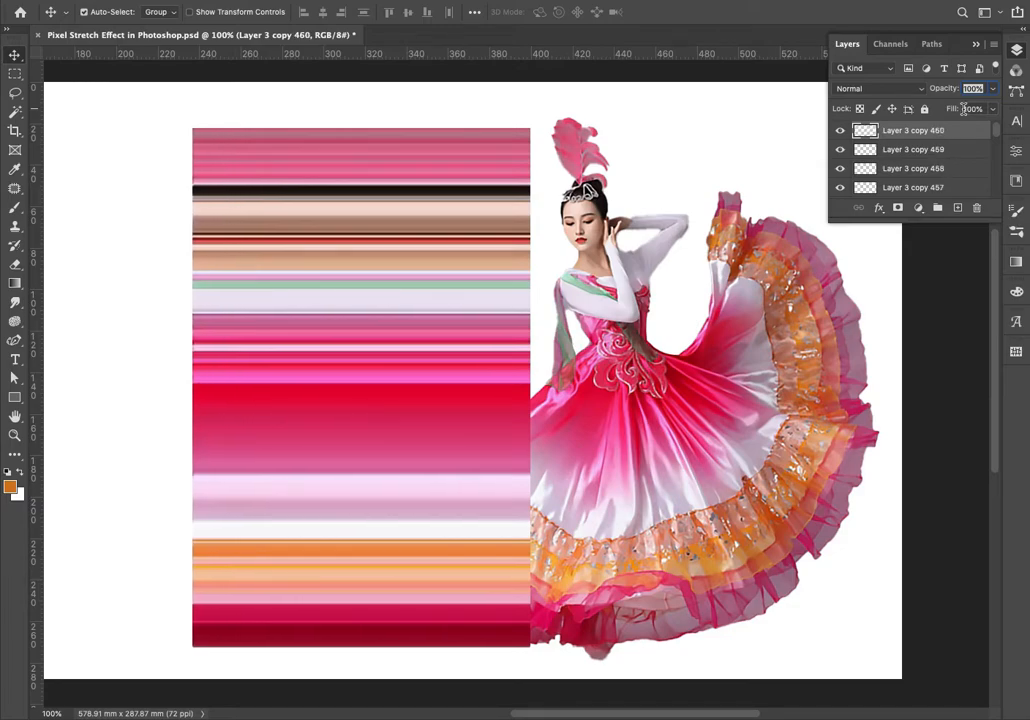
Keep duplicating the thin slice, nudging each copy slightly left, until the striped band is about 240 mm wide
{"action": "key", "text": "alt+Left"}
{"action": "key", "text": "alt+Left"}
{"action": "key", "text": "alt+Left"}
{"action": "key", "text": "alt+Left"}
{"action": "key", "text": "alt+Left"}
{"action": "key", "text": "alt+Left"}
{"action": "key", "text": "alt+Left"}
{"action": "key", "text": "alt+Left"}
{"action": "key", "text": "alt+Left"}
{"action": "key", "text": "alt+Left"}
{"action": "key", "text": "alt+Left"}
{"action": "key", "text": "alt+Left"}
{"action": "key", "text": "alt+Left"}
{"action": "key", "text": "alt+Left"}
{"action": "key", "text": "alt+Left"}
{"action": "key", "text": "alt+Left"}
{"action": "key", "text": "alt+Left"}
{"action": "key", "text": "alt+Left"}
{"action": "key", "text": "alt+Left"}
{"action": "key", "text": "alt+Left"}
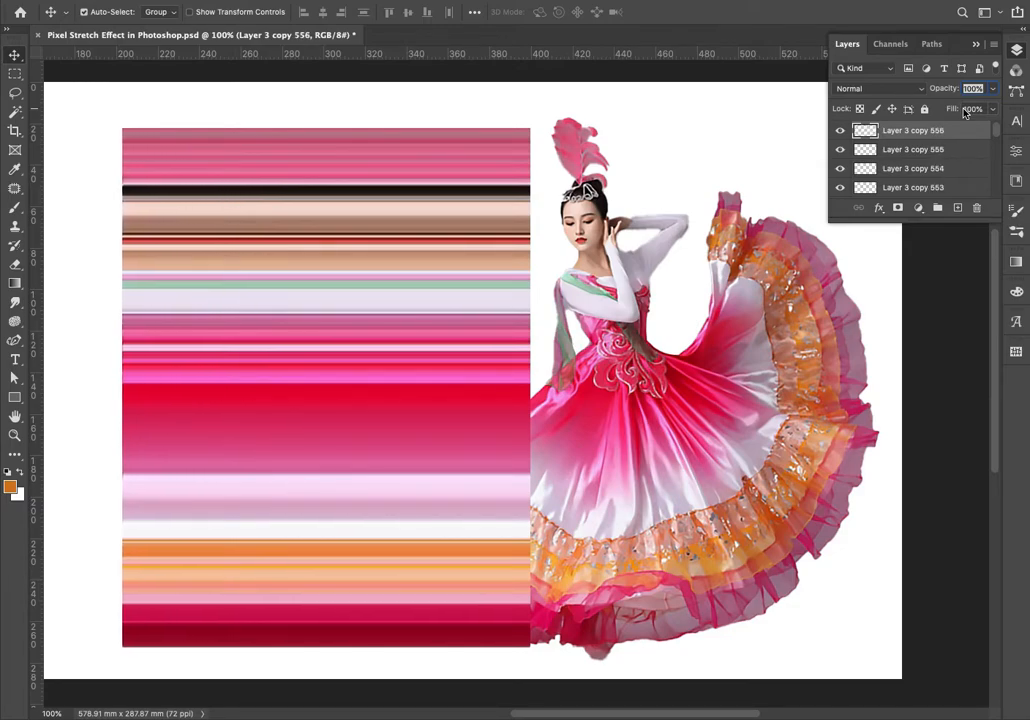
{"action": "key", "text": "alt+Left"}
{"action": "key", "text": "alt+Left"}
{"action": "key", "text": "alt+Left"}
{"action": "key", "text": "alt+Left"}
{"action": "key", "text": "alt+Left"}
{"action": "key", "text": "alt+Left"}
{"action": "key", "text": "alt+Left"}
{"action": "key", "text": "alt+Left"}
{"action": "key", "text": "alt+Left"}
{"action": "key", "text": "alt+Left"}
{"action": "key", "text": "alt+Left"}
{"action": "key", "text": "alt+Left"}
{"action": "key", "text": "alt+Left"}
{"action": "key", "text": "alt+Left"}
{"action": "key", "text": "alt+Left"}
{"action": "key", "text": "alt+Left"}
{"action": "key", "text": "alt+Left"}
{"action": "key", "text": "alt+Left"}
{"action": "key", "text": "alt+Left"}
{"action": "key", "text": "alt+Left"}
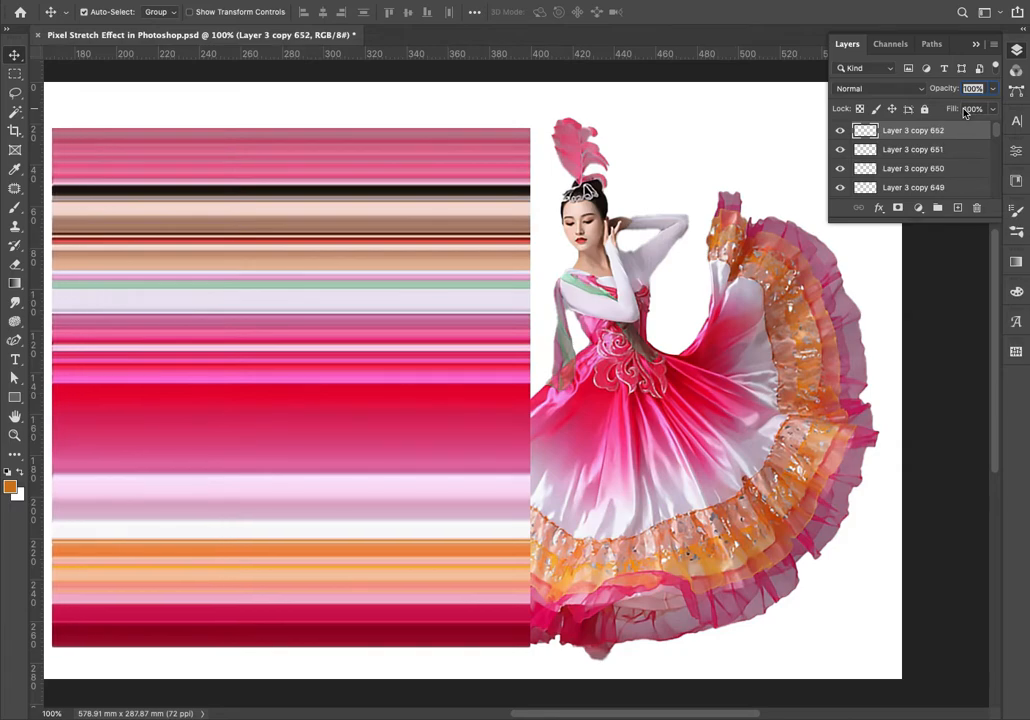
Combine all the slice copies into one smart object and shift the band right so that it sits behind the dancer
{"action": "key", "text": "ctrl+0"}
{"action": "left_click_drag", "start_coordinate": [936, 218], "coordinate": [936, 505]}
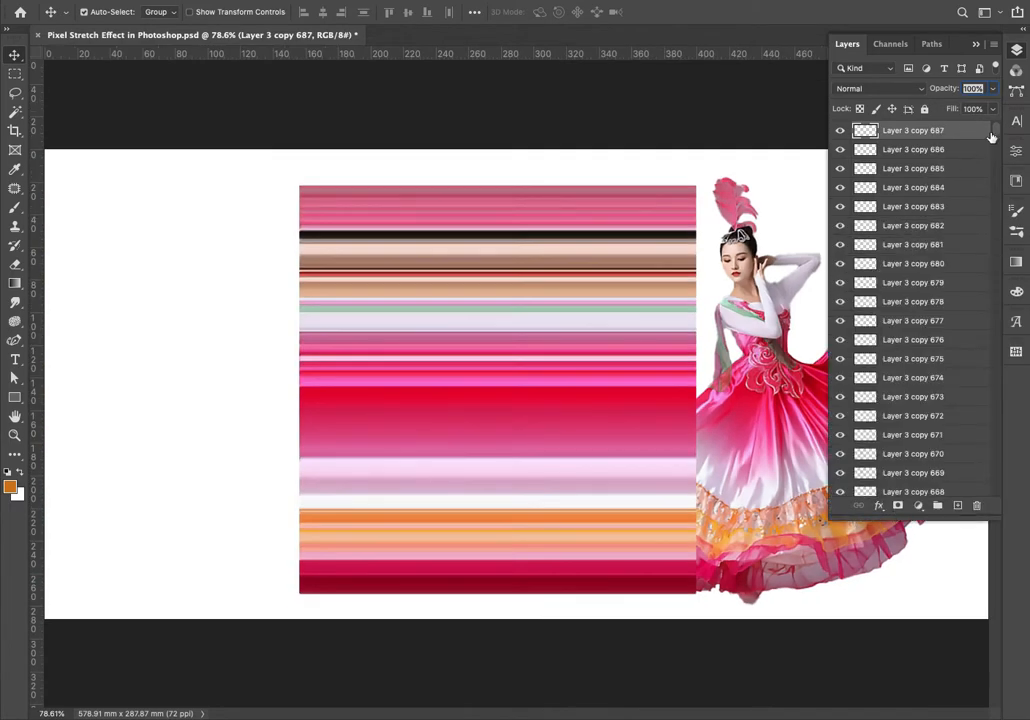
{"action": "left_click_drag", "start_coordinate": [993, 136], "coordinate": [992, 361]}
{"action": "left_click_drag", "start_coordinate": [978, 449], "coordinate": [984, 498]}
{"action": "left_click", "coordinate": [945, 449], "text": "shift"}
{"action": "right_click", "coordinate": [945, 449]}
{"action": "left_click", "coordinate": [979, 318]}
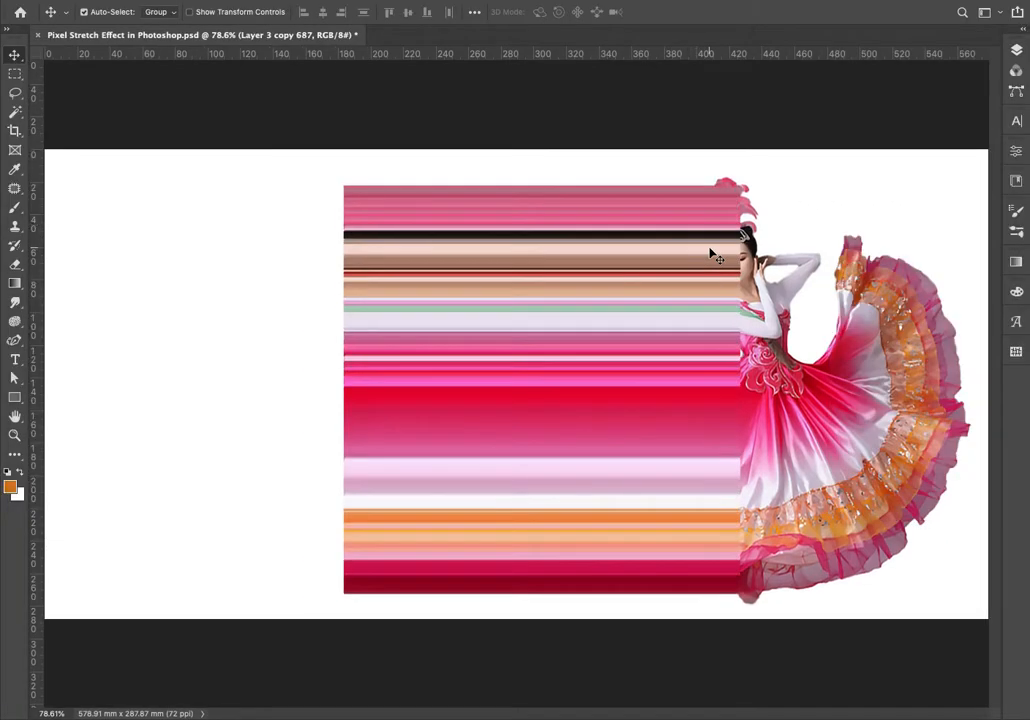
{"action": "key", "text": "F7"}
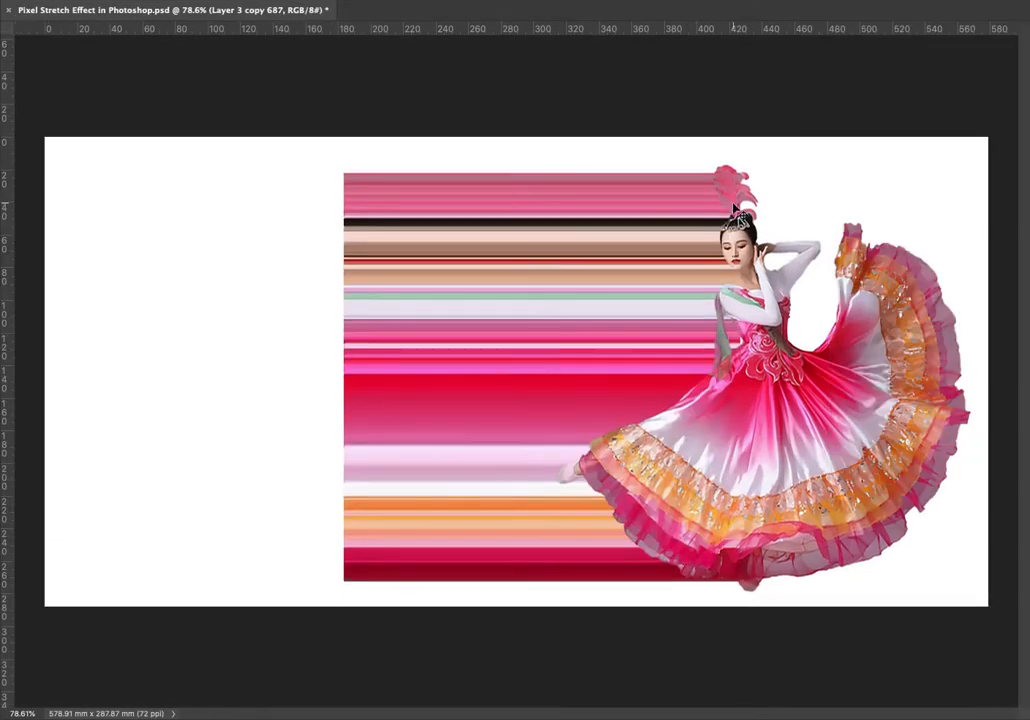
Stretch the band to about 427 mm wide, reaching the canvas's left edge, and cross its two left corners vertically with Warp to twist it
{"action": "key", "text": "ctrl+t"}
{"action": "left_click_drag", "start_coordinate": [343, 377], "coordinate": [46, 377]}
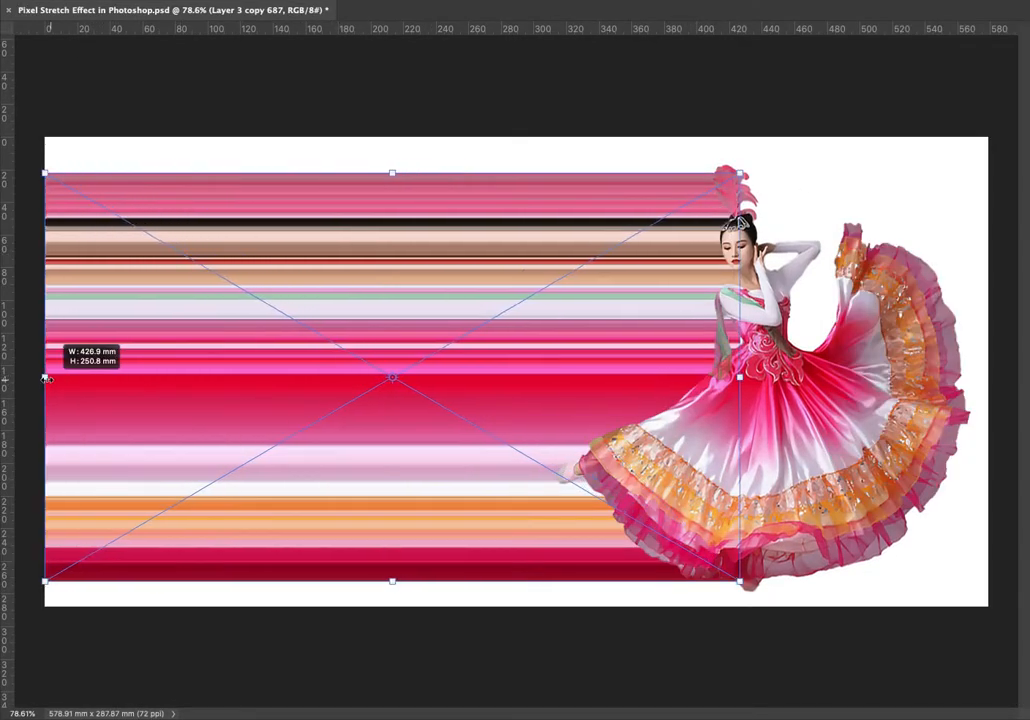
{"action": "right_click", "coordinate": [267, 203]}
{"action": "right_click", "coordinate": [288, 250]}
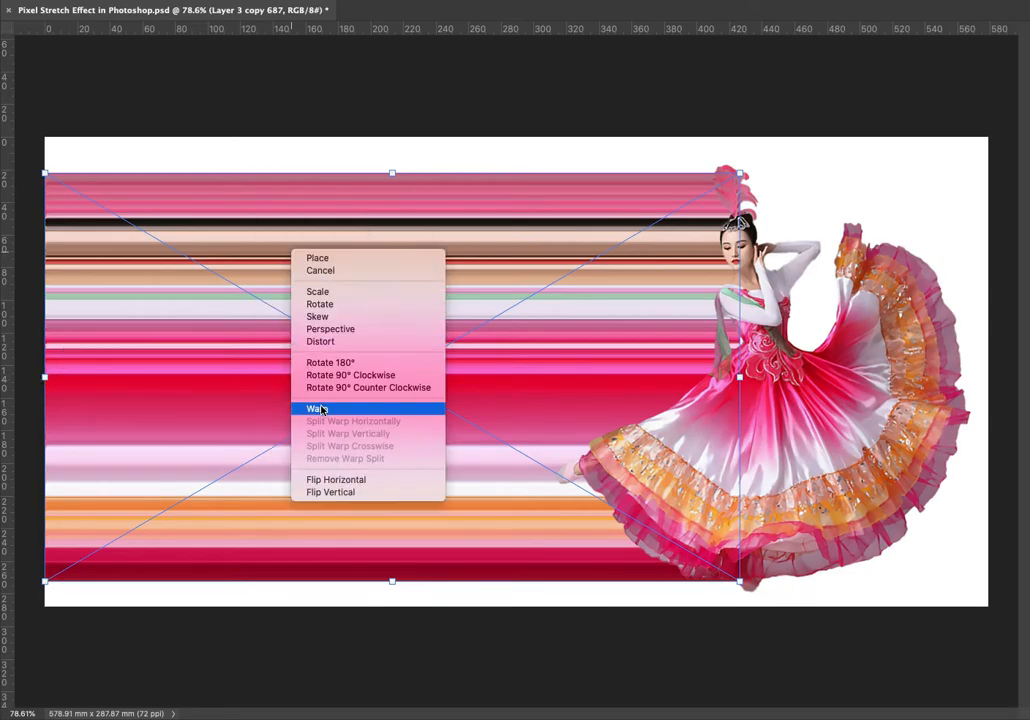
{"action": "left_click", "coordinate": [313, 408]}
{"action": "left_click_drag", "start_coordinate": [47, 186], "coordinate": [69, 684]}
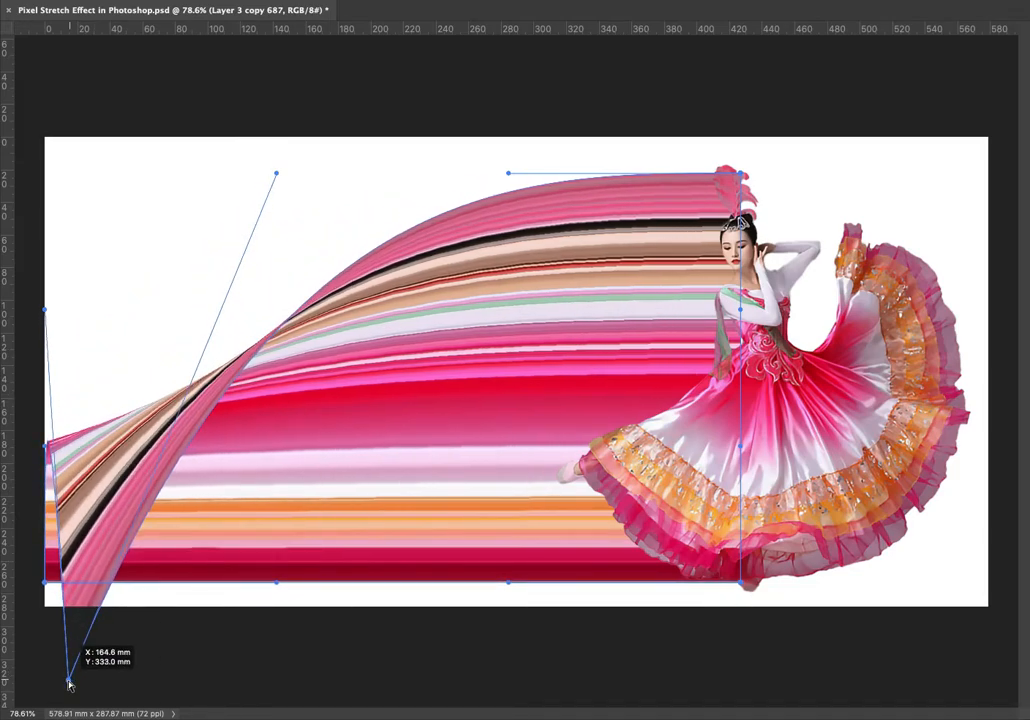
{"action": "left_click_drag", "start_coordinate": [45, 590], "coordinate": [39, 112]}
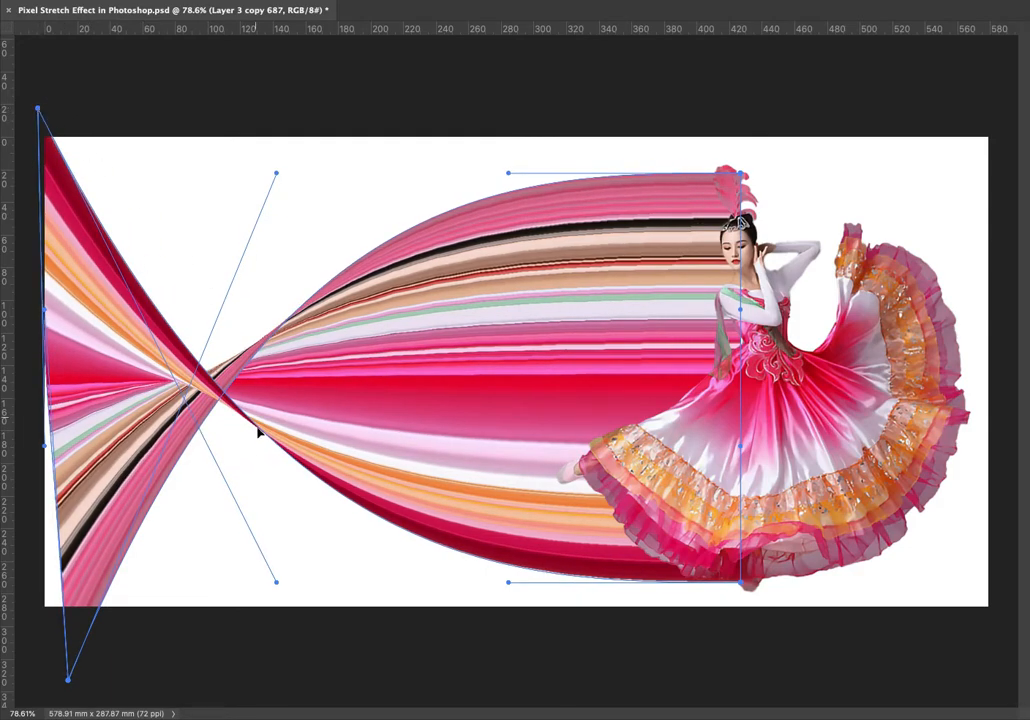
Reshape the warp's upper and lower curve handles so the band twists into a smooth ribbon crossing near the middle
{"action": "left_click_drag", "start_coordinate": [279, 178], "coordinate": [536, 236]}
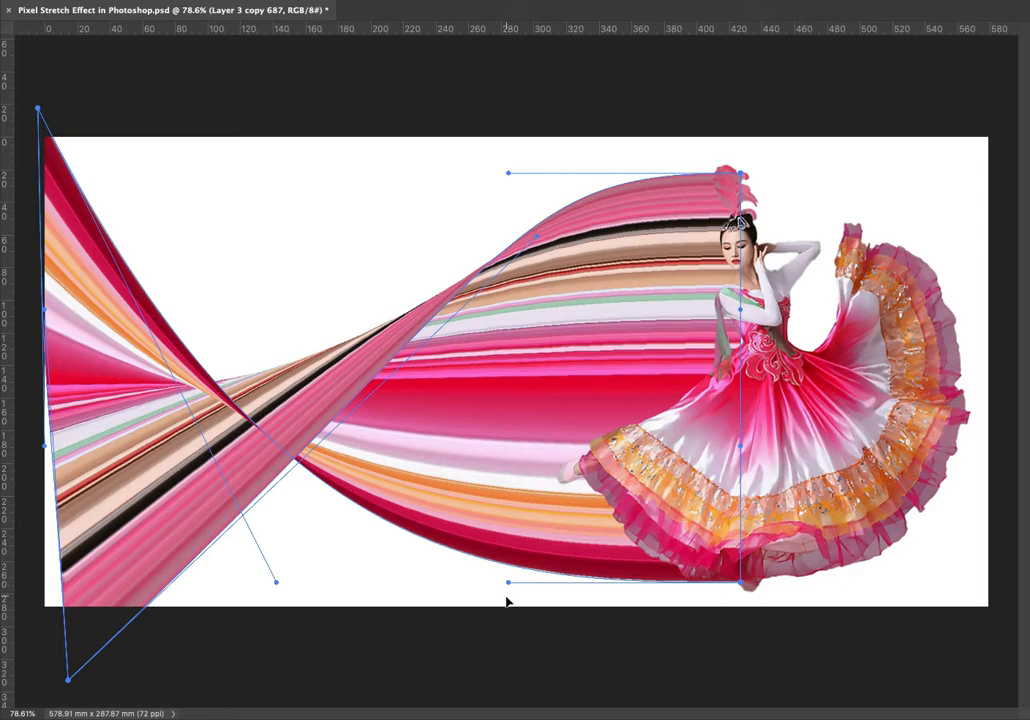
{"action": "left_click_drag", "start_coordinate": [509, 587], "coordinate": [545, 612]}
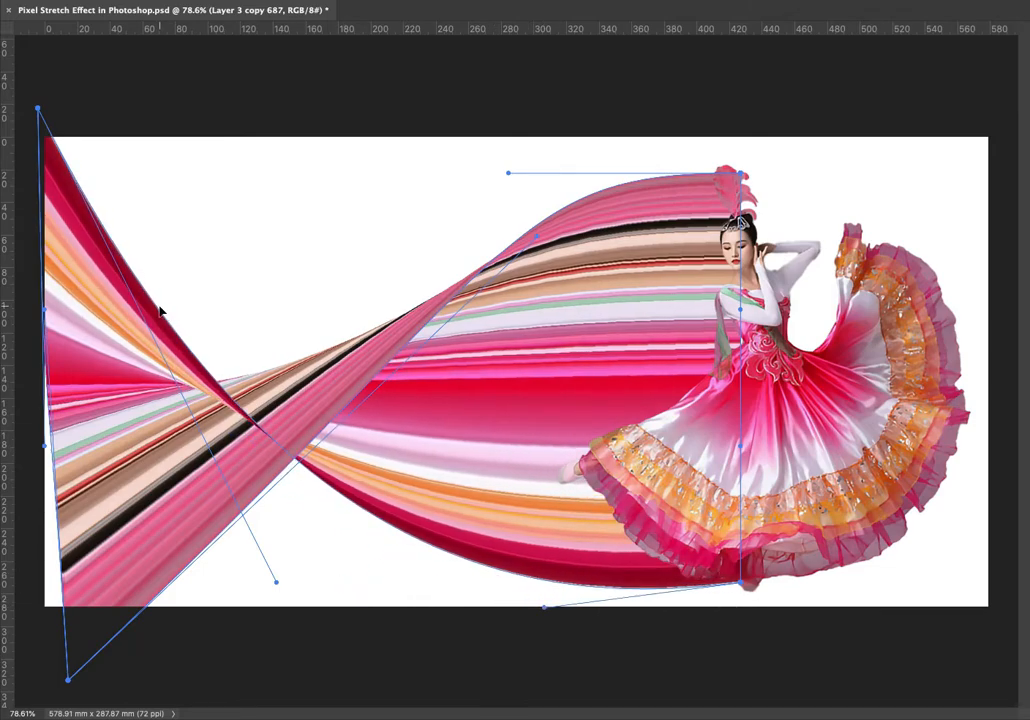
{"action": "left_click_drag", "start_coordinate": [275, 590], "coordinate": [266, 214]}
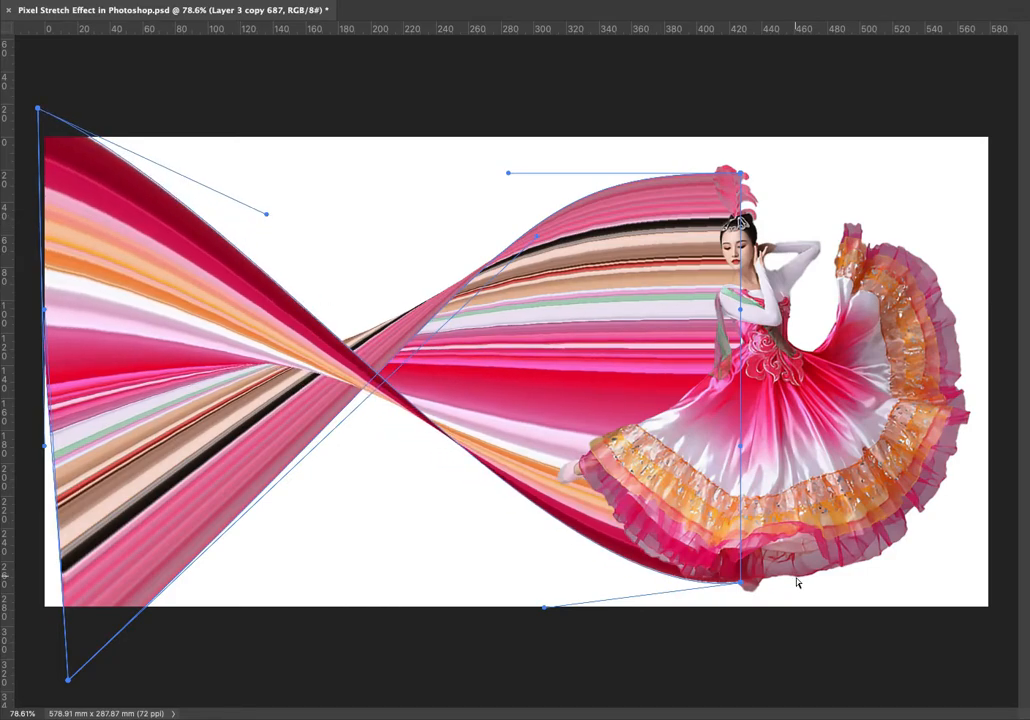
{"action": "left_click_drag", "start_coordinate": [546, 614], "coordinate": [454, 592]}
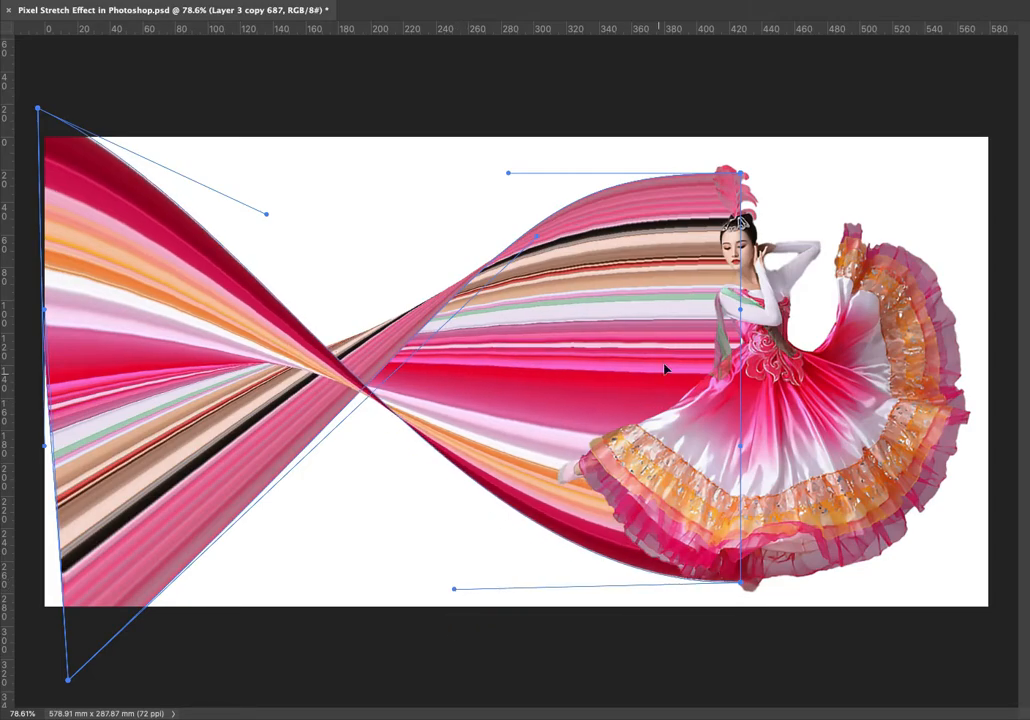
Fit the ribbon's right edge behind the dancer by pulling its top corner into the feather and bulging the edge to cover the waist gap
{"action": "left_click_drag", "start_coordinate": [711, 210], "coordinate": [773, 264]}
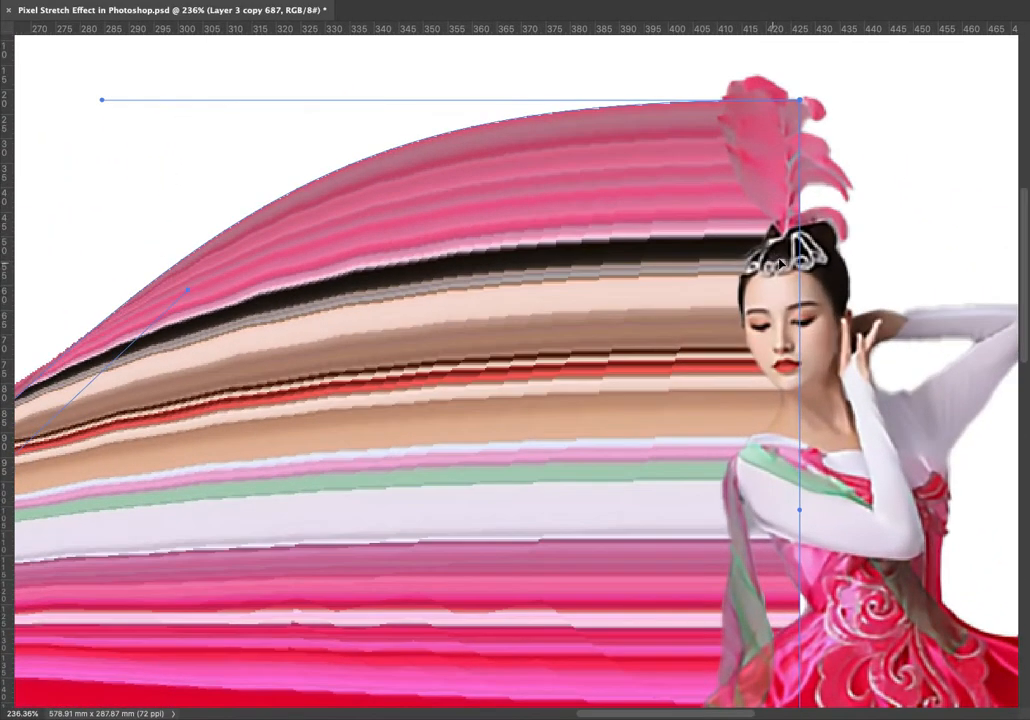
{"action": "left_click_drag", "start_coordinate": [802, 113], "coordinate": [795, 77]}
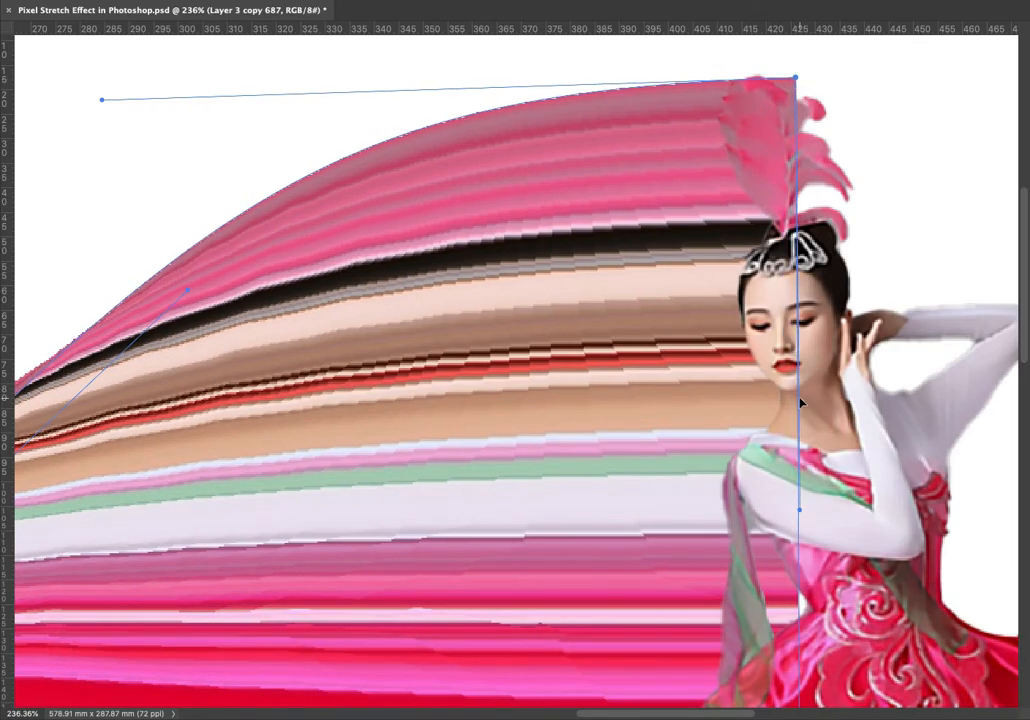
{"action": "key", "text": "ctrl+z"}
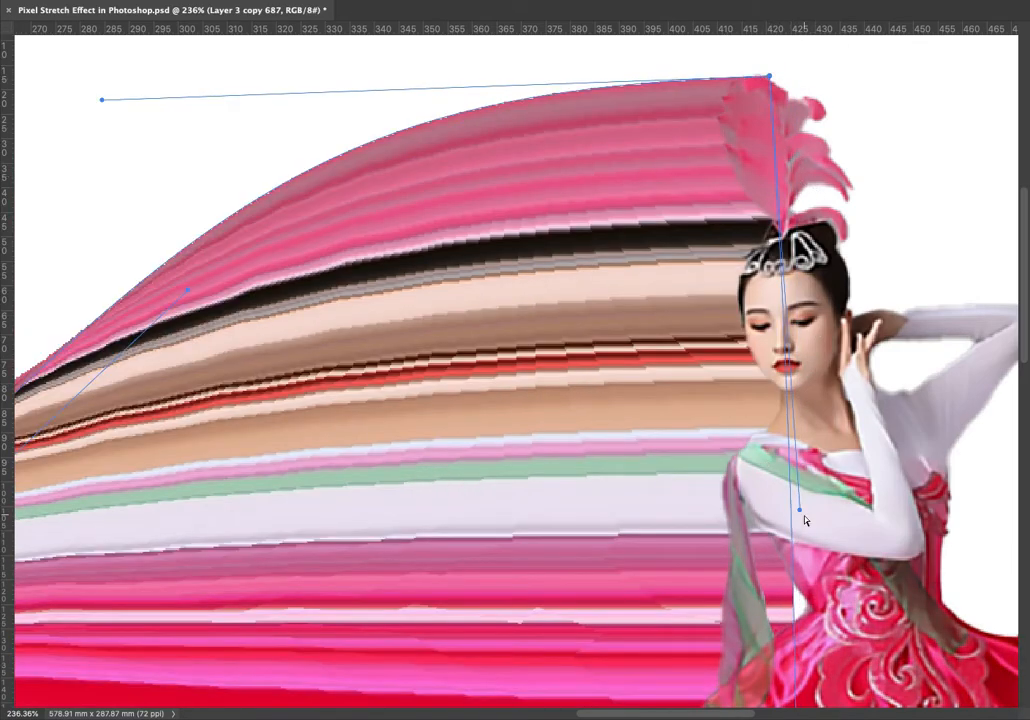
{"action": "scroll", "coordinate": [779, 617], "scroll_direction": "down", "scroll_amount": 3}
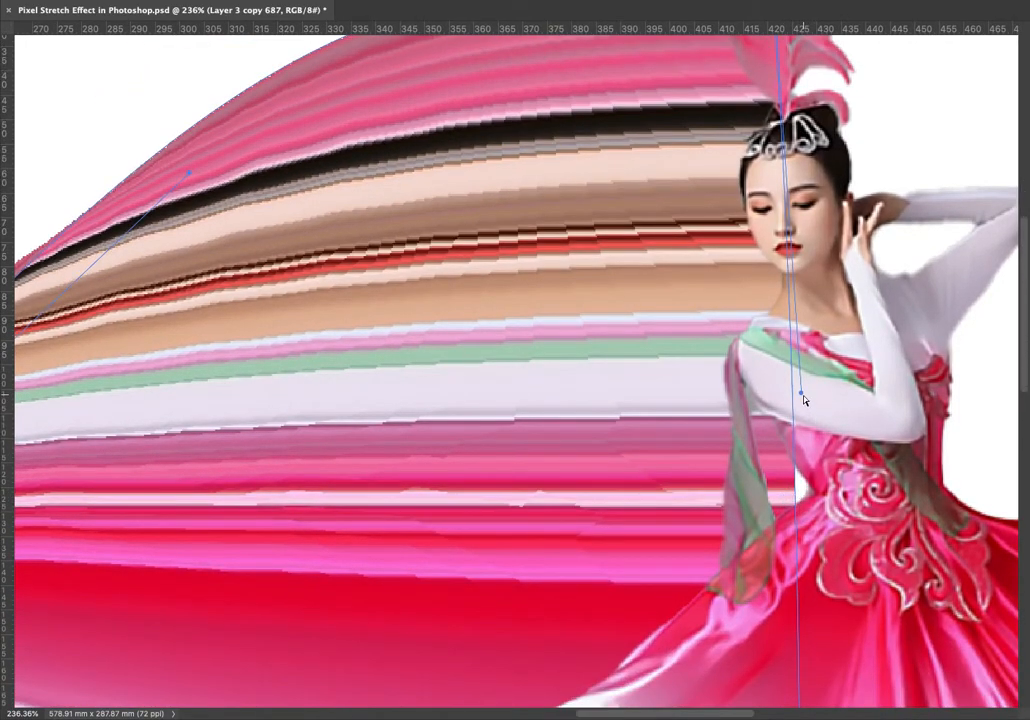
{"action": "left_click_drag", "start_coordinate": [805, 398], "coordinate": [840, 403]}
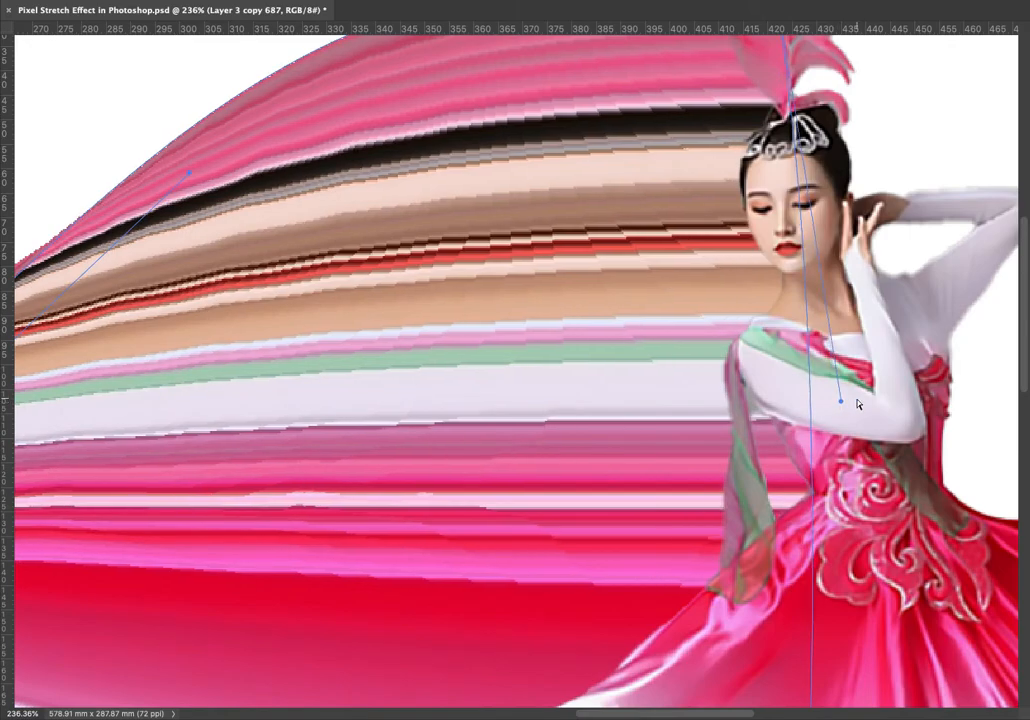
{"action": "key", "text": "Return"}
Warp the ribbon again, pulling both left corners further off the canvas and its upper-left handle down to make the far end curve in narrower
{"action": "key", "text": "ctrl+1"}
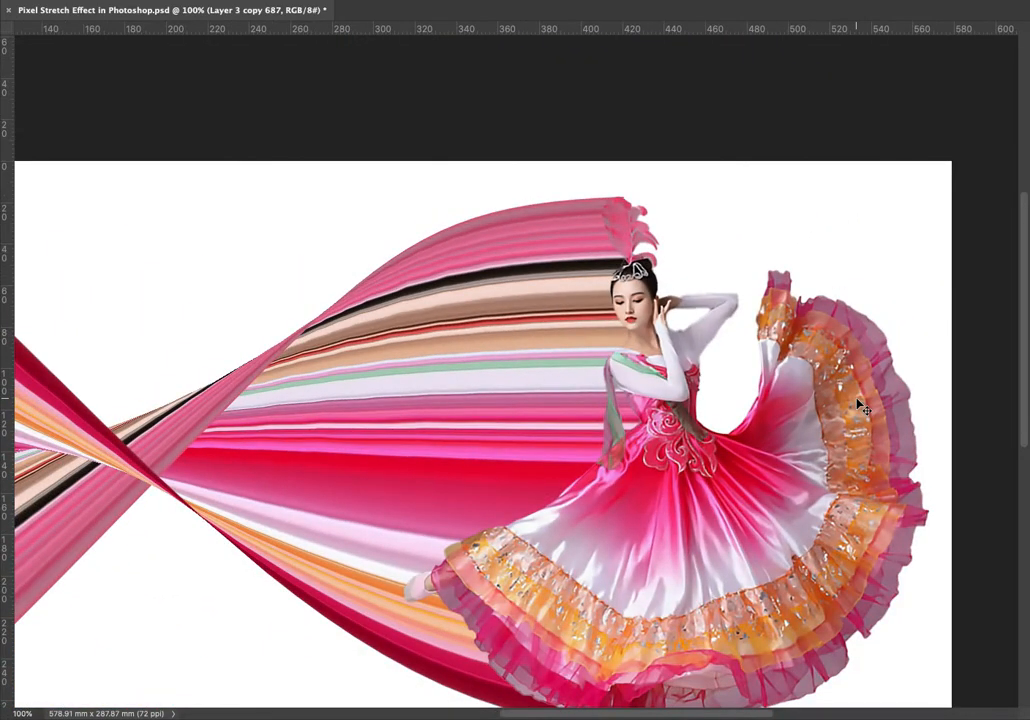
{"action": "key", "text": "ctrl+minus"}
{"action": "key", "text": "ctrl+minus"}
{"action": "key", "text": "ctrl+t"}
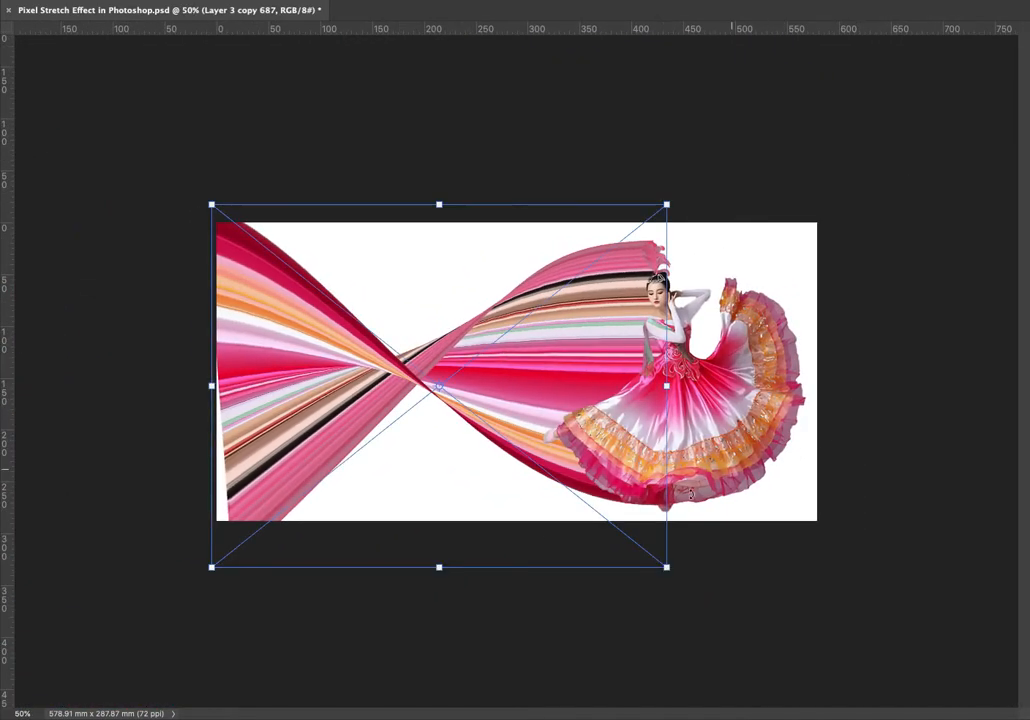
{"action": "key", "text": "Return"}
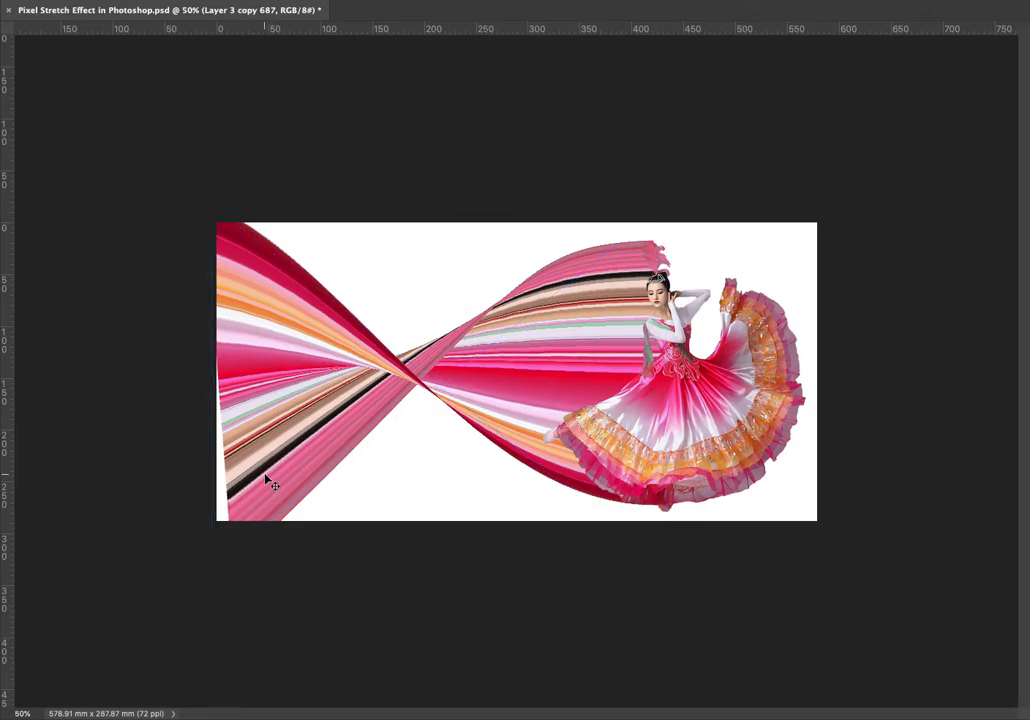
{"action": "key", "text": "ctrl+t"}
{"action": "right_click", "coordinate": [266, 479]}
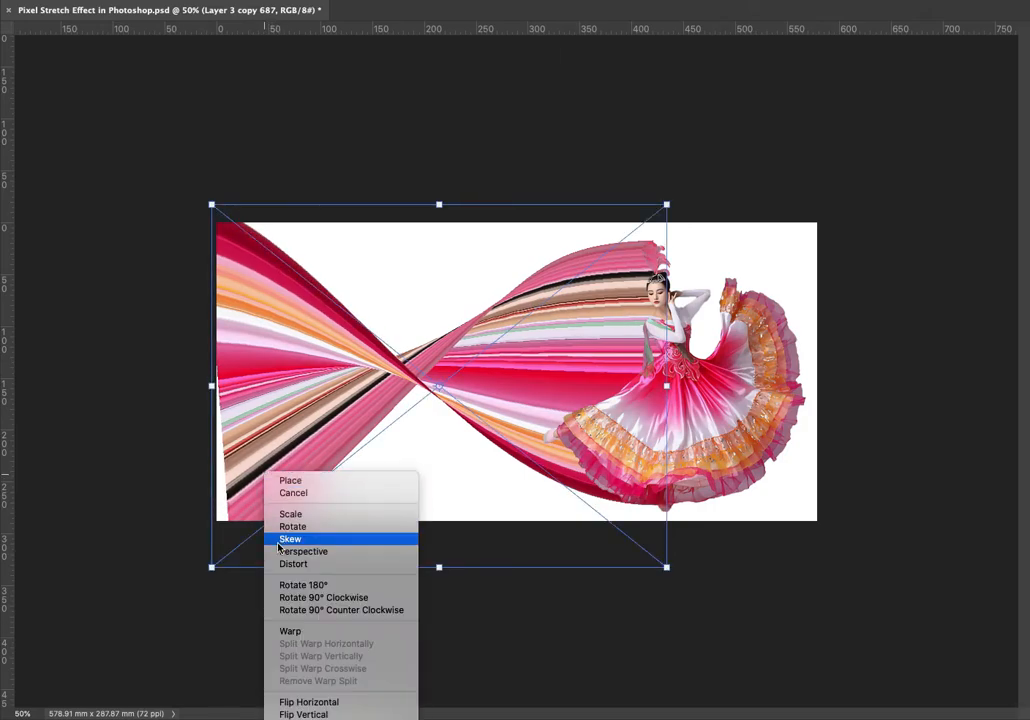
{"action": "left_click", "coordinate": [285, 631]}
{"action": "mouse_move", "coordinate": [212, 567]}
{"action": "left_mouse_down"}
{"action": "mouse_move", "coordinate": [228, 569]}
{"action": "mouse_move", "coordinate": [208, 585]}
{"action": "left_mouse_up"}
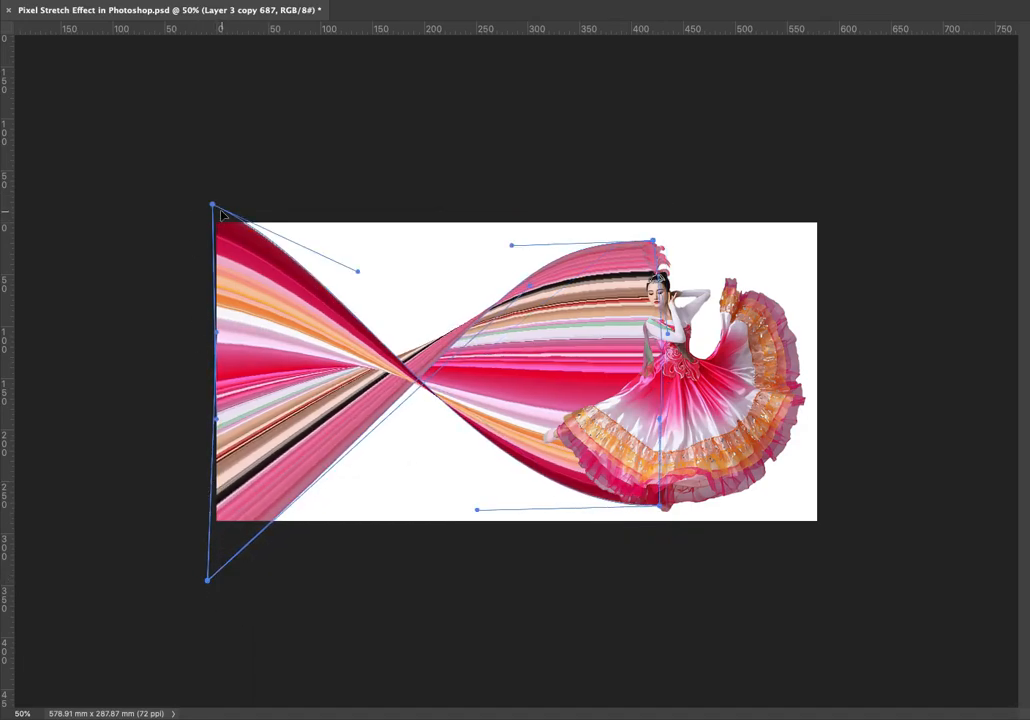
{"action": "left_click_drag", "start_coordinate": [216, 211], "coordinate": [181, 147]}
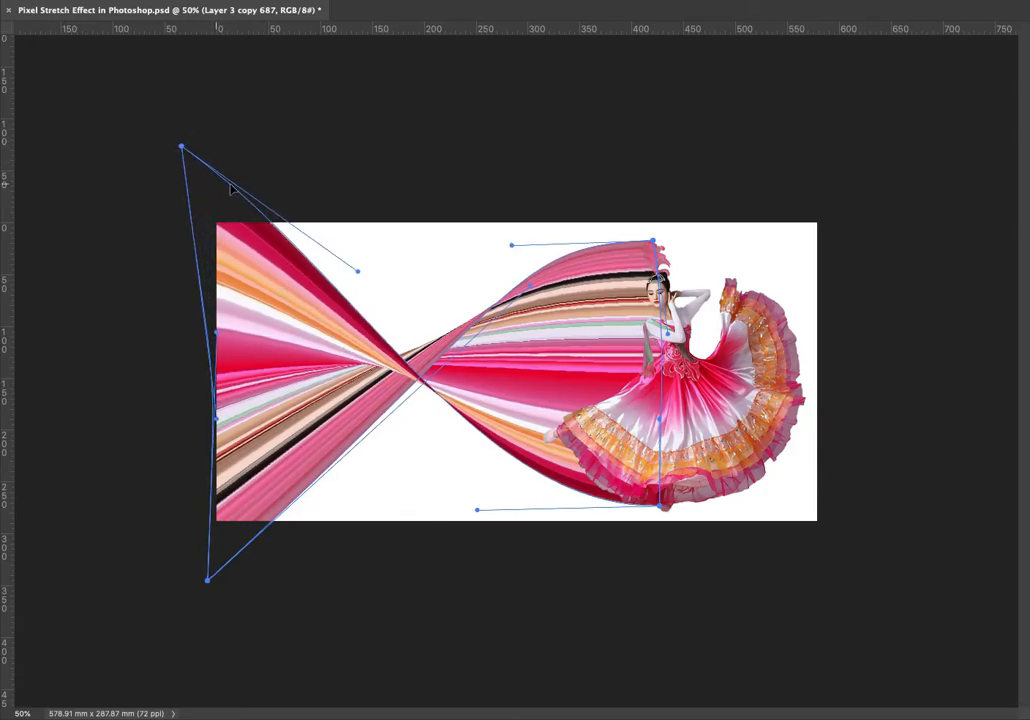
{"action": "left_click_drag", "start_coordinate": [360, 275], "coordinate": [196, 401]}
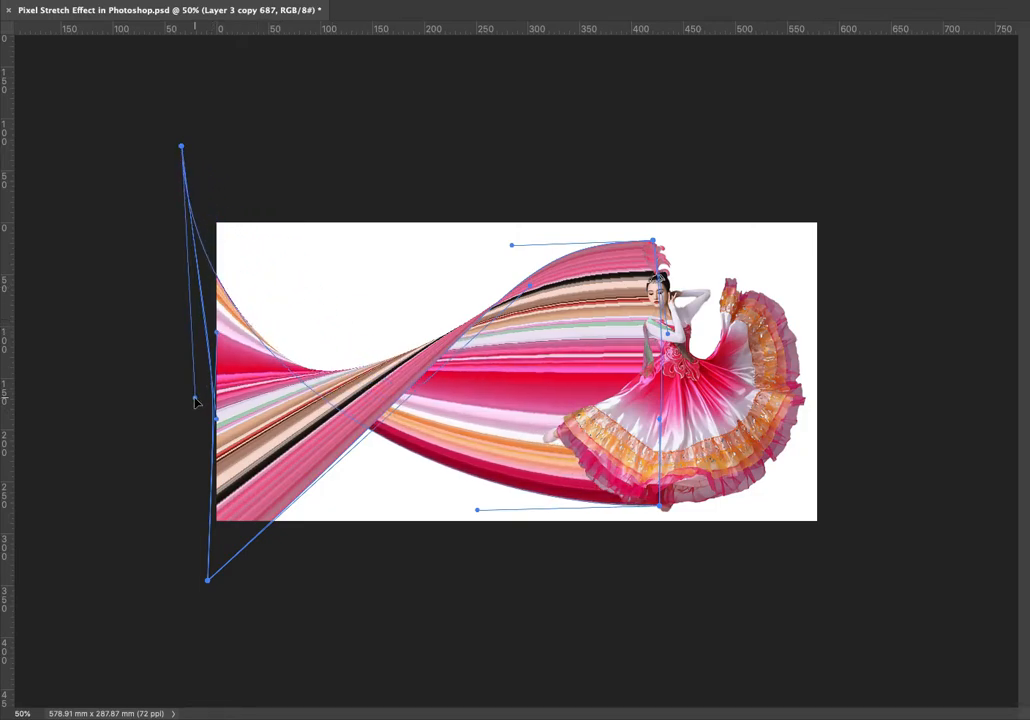
{"action": "key", "text": "Return"}
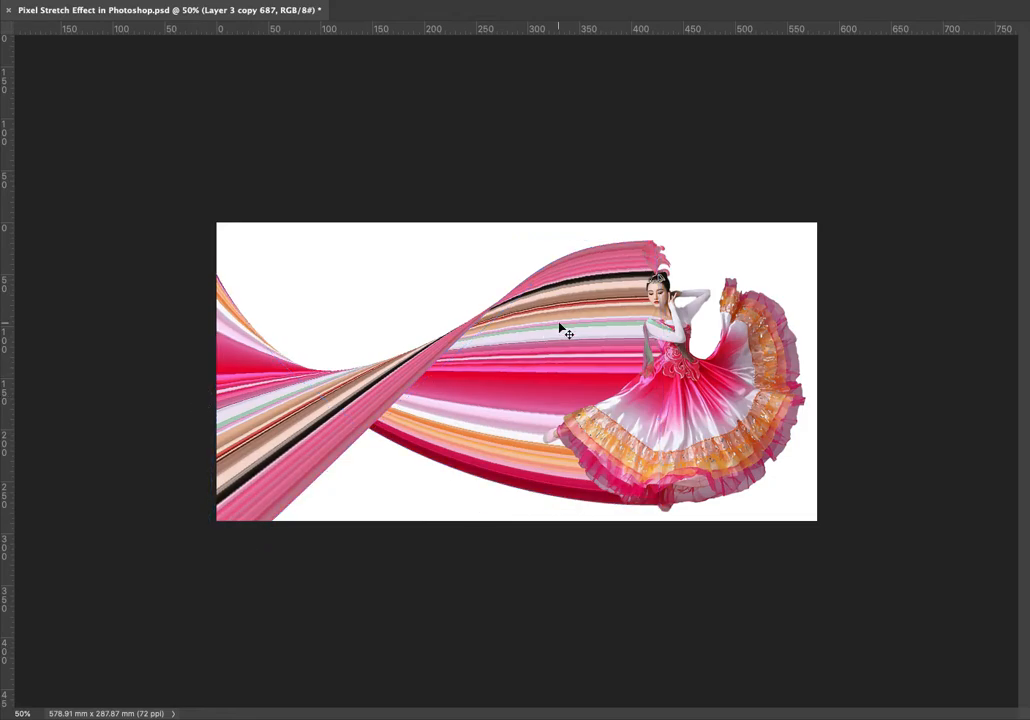
Select the Background layer and set the Brush's foreground colour to orange ff6633
{"action": "key", "text": "ctrl+0"}
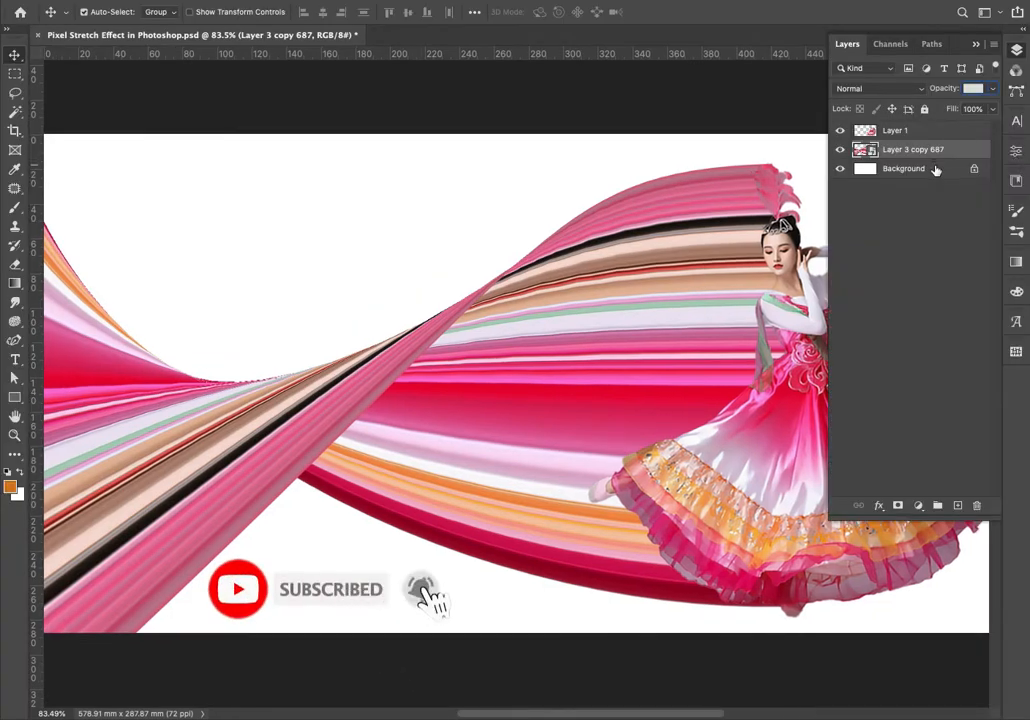
{"action": "left_click", "coordinate": [936, 172]}
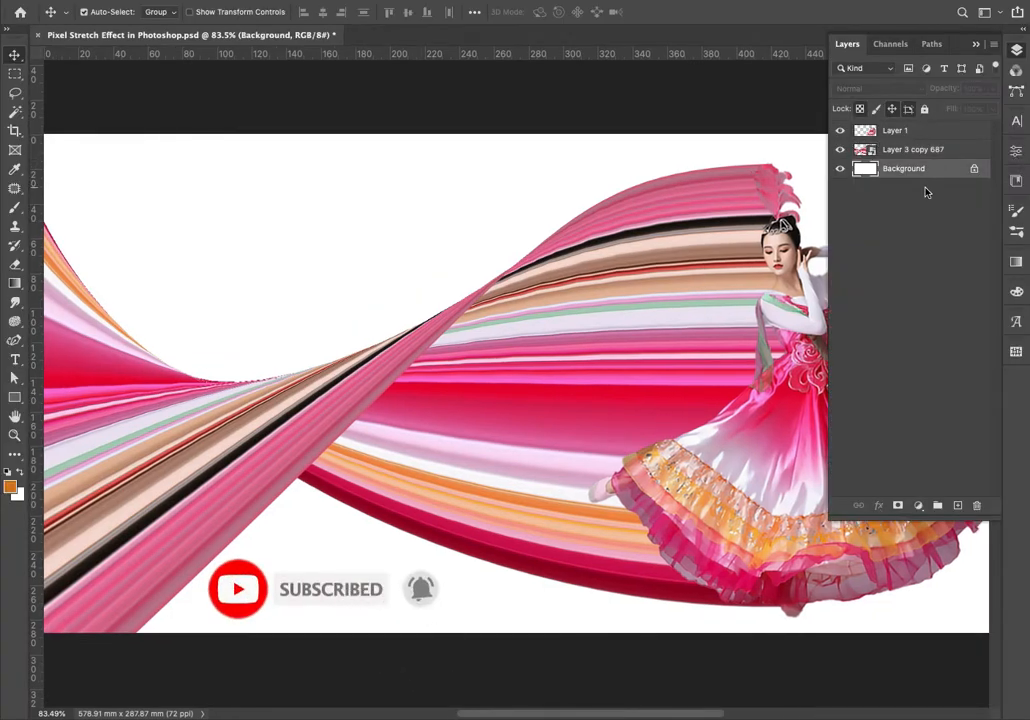
{"action": "key", "text": "b"}
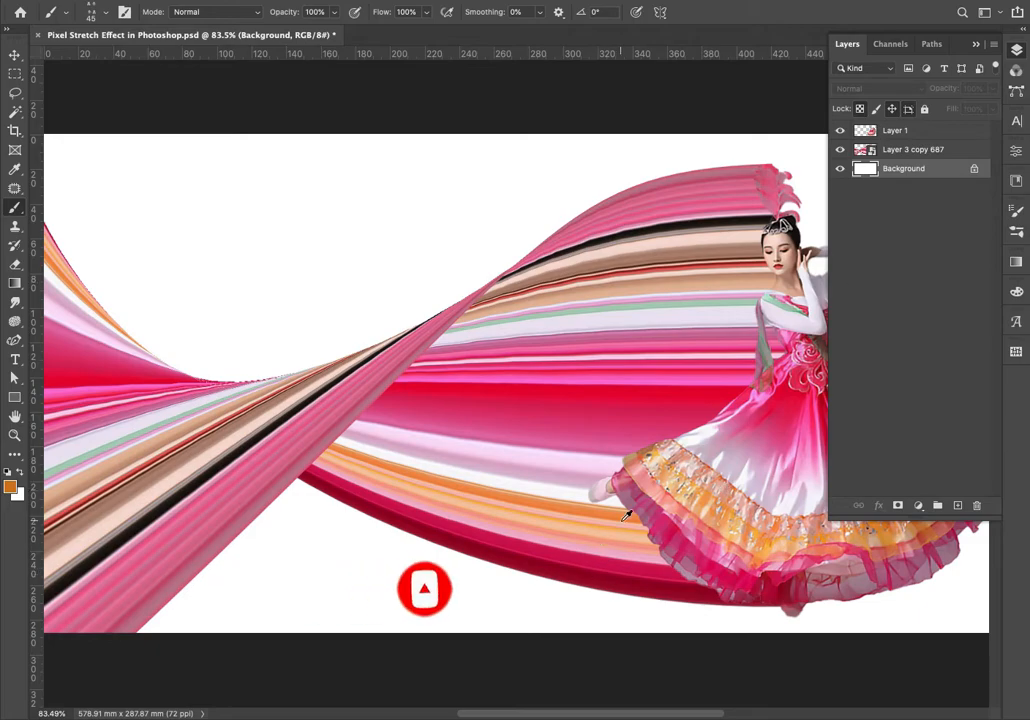
{"action": "key", "text": "F7"}
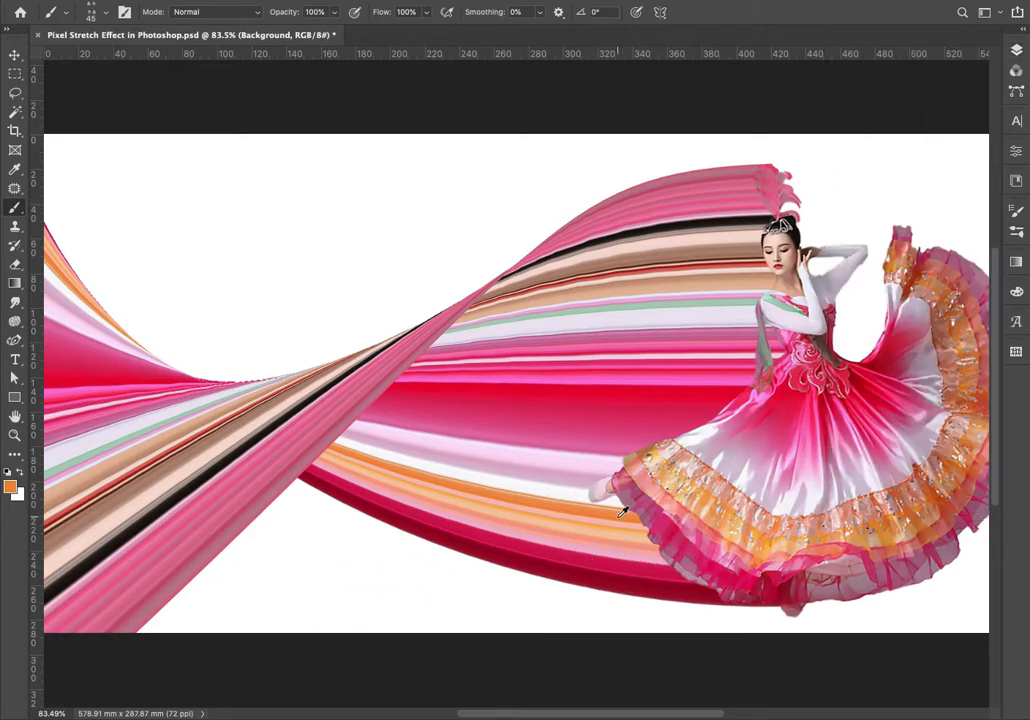
{"action": "left_click", "coordinate": [11, 487]}
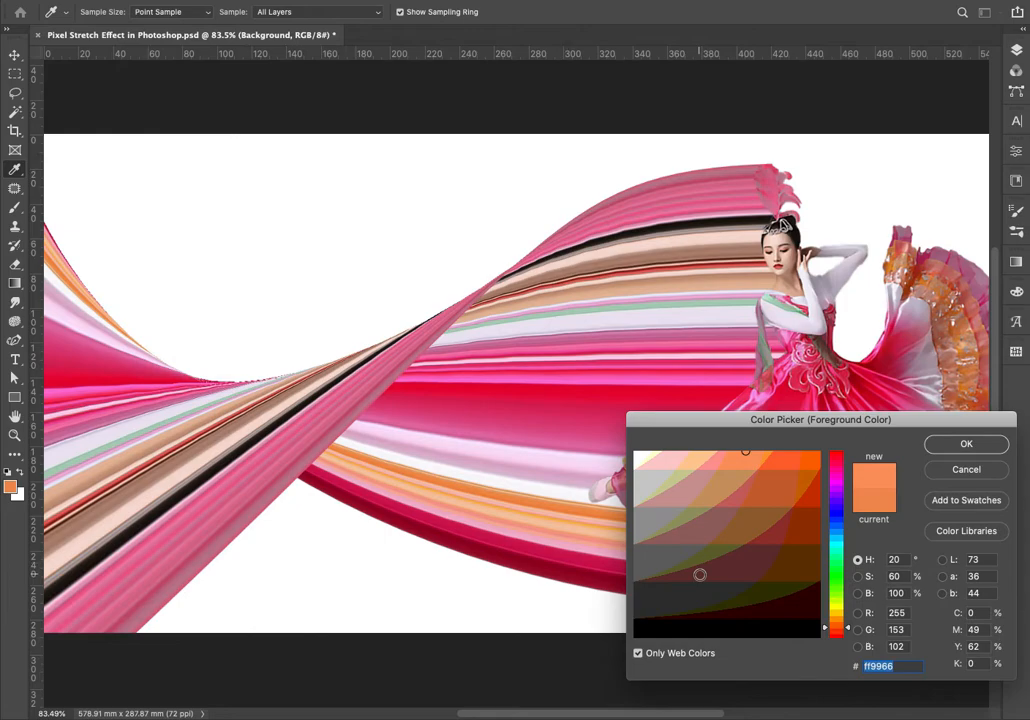
{"action": "left_click", "coordinate": [771, 455]}
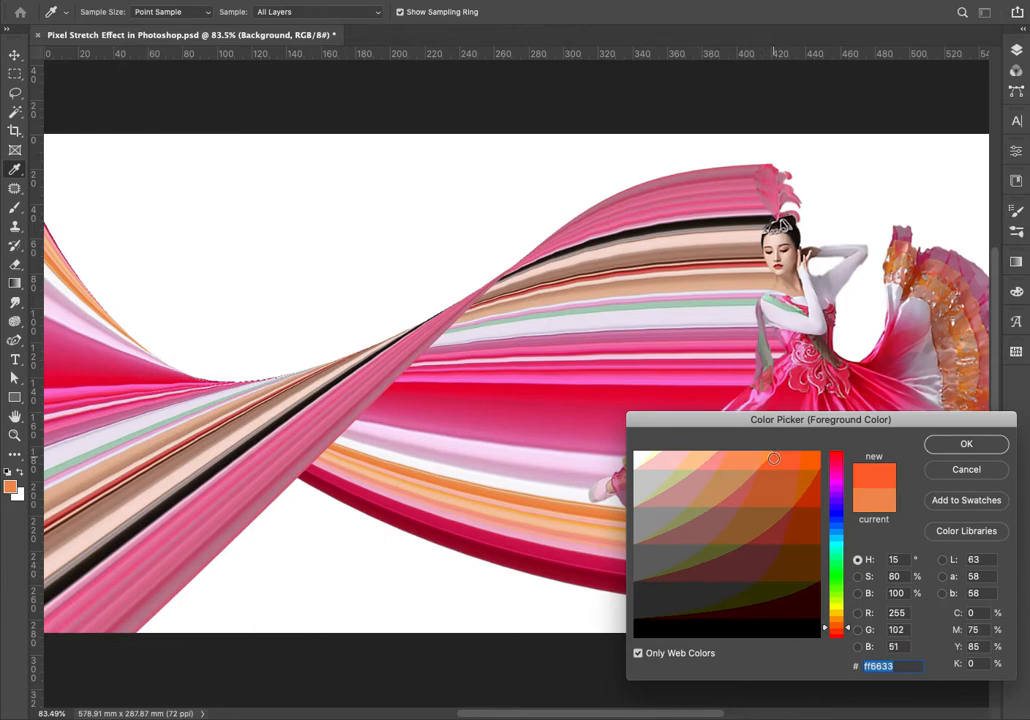
{"action": "left_click", "coordinate": [755, 469]}
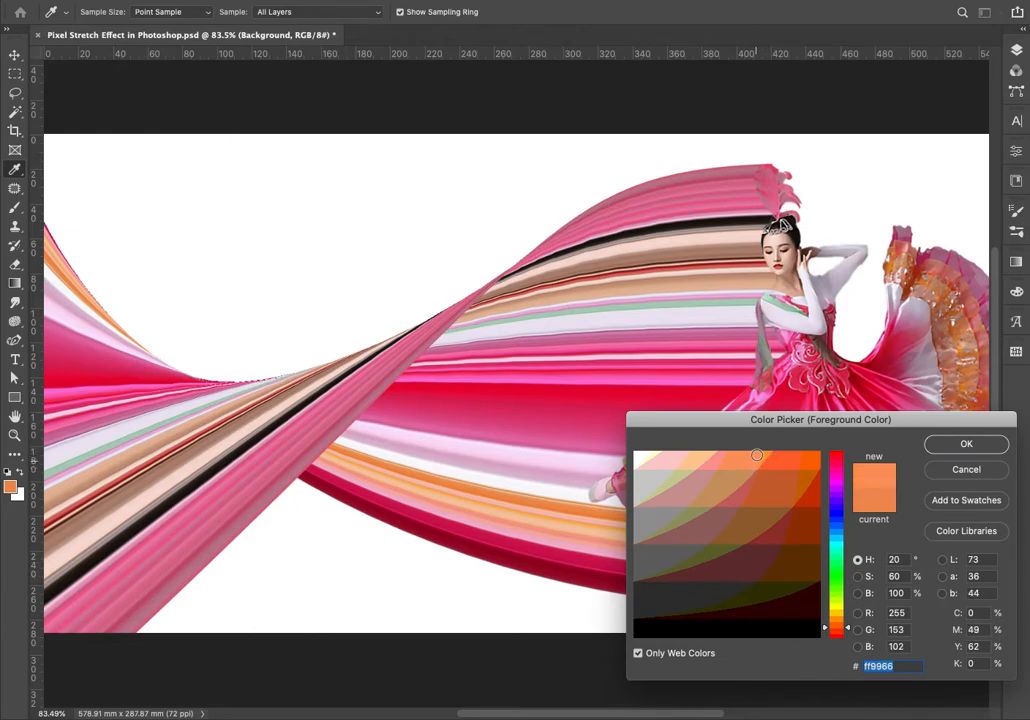
{"action": "left_click", "coordinate": [766, 460]}
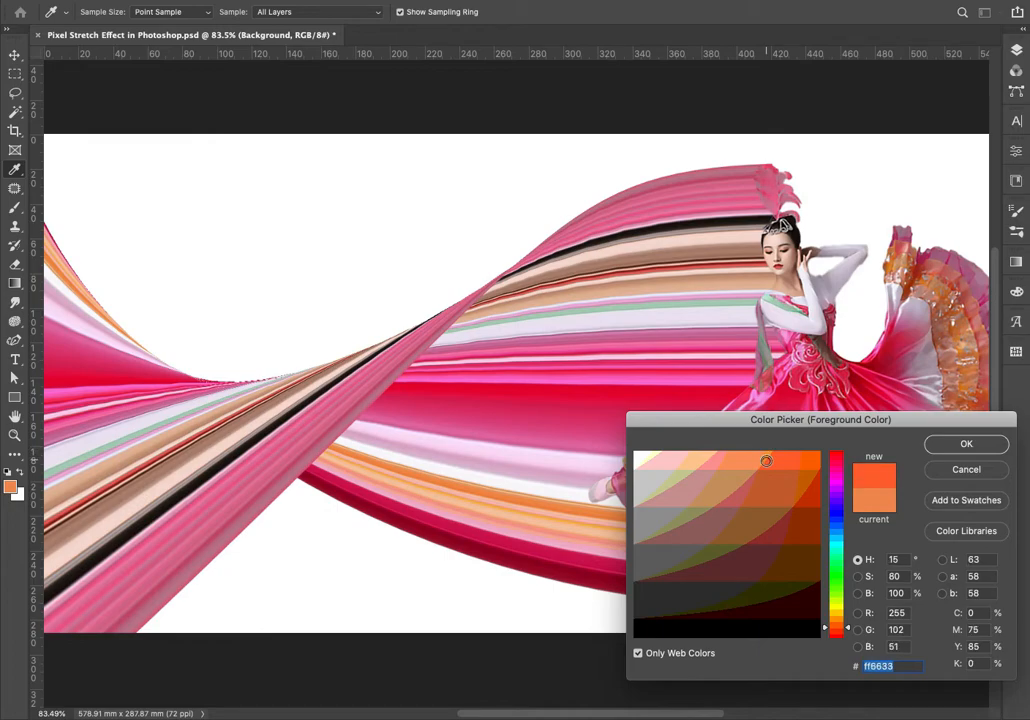
{"action": "key", "text": "Return"}
{"action": "key", "text": "b"}
{"action": "left_click", "coordinate": [1017, 50]}
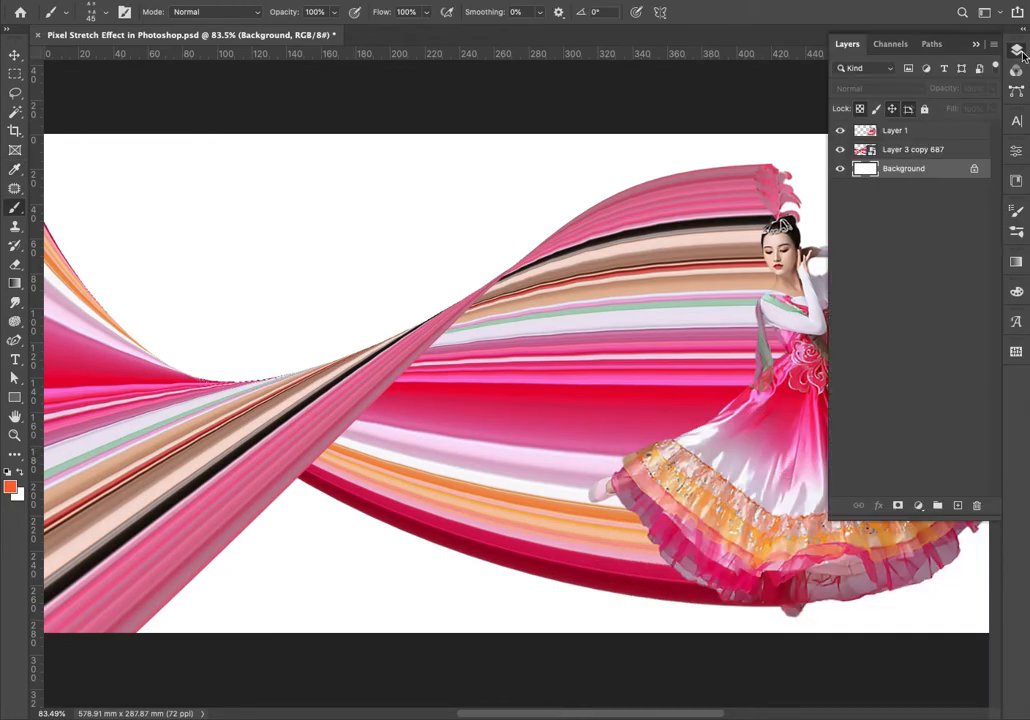
Try an orange fill on the Background layer and refill it with white
{"action": "key", "text": "Tab"}
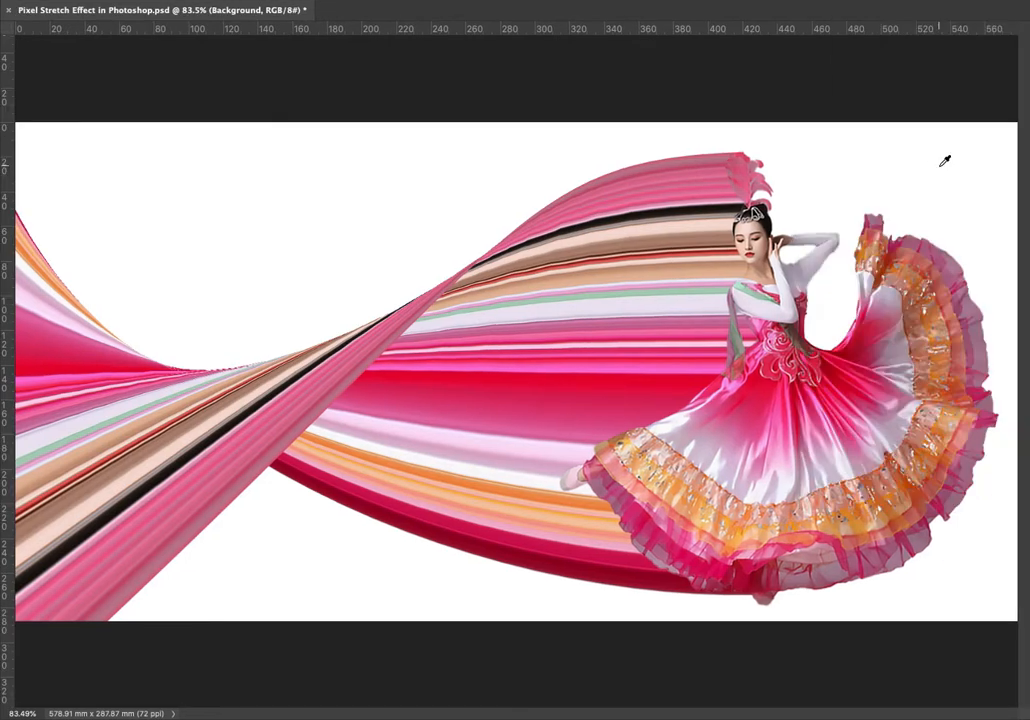
{"action": "key", "text": "alt+BackSpace"}
{"action": "key", "text": "super+minus"}
{"action": "key", "text": "super+0"}
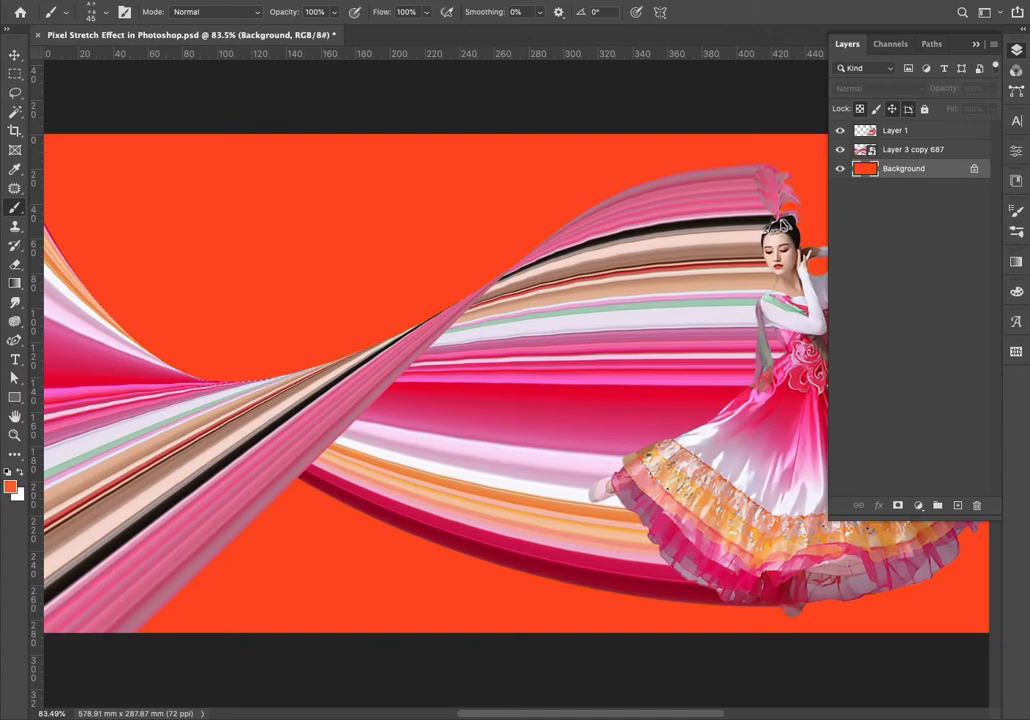
{"action": "key", "text": "alt+BackSpace"}
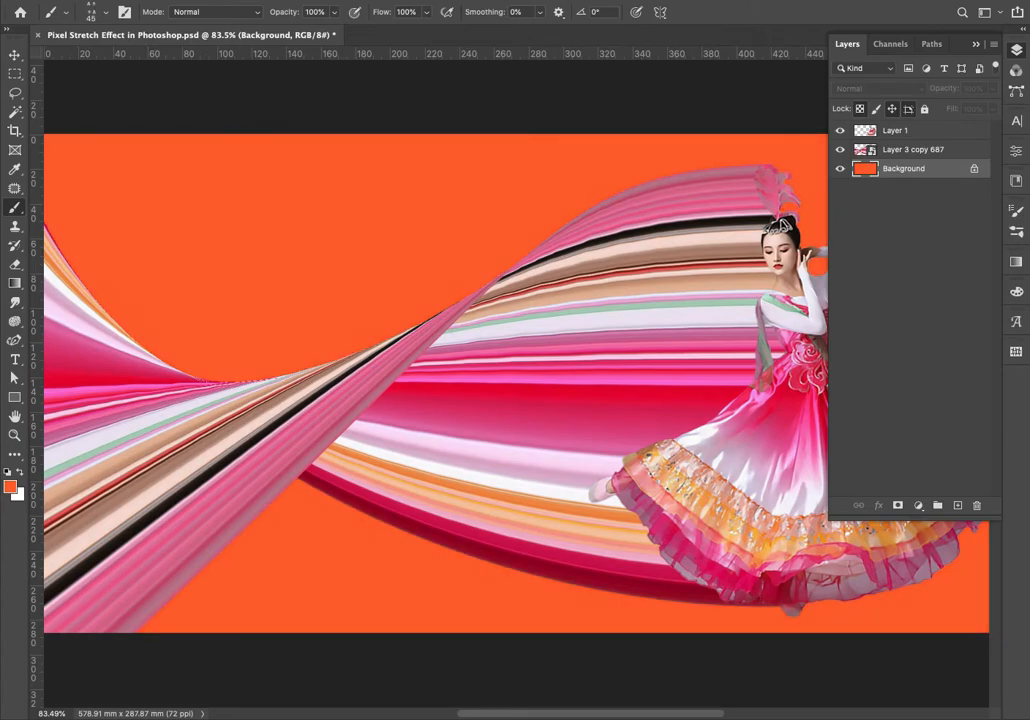
{"action": "key", "text": "super+BackSpace"}
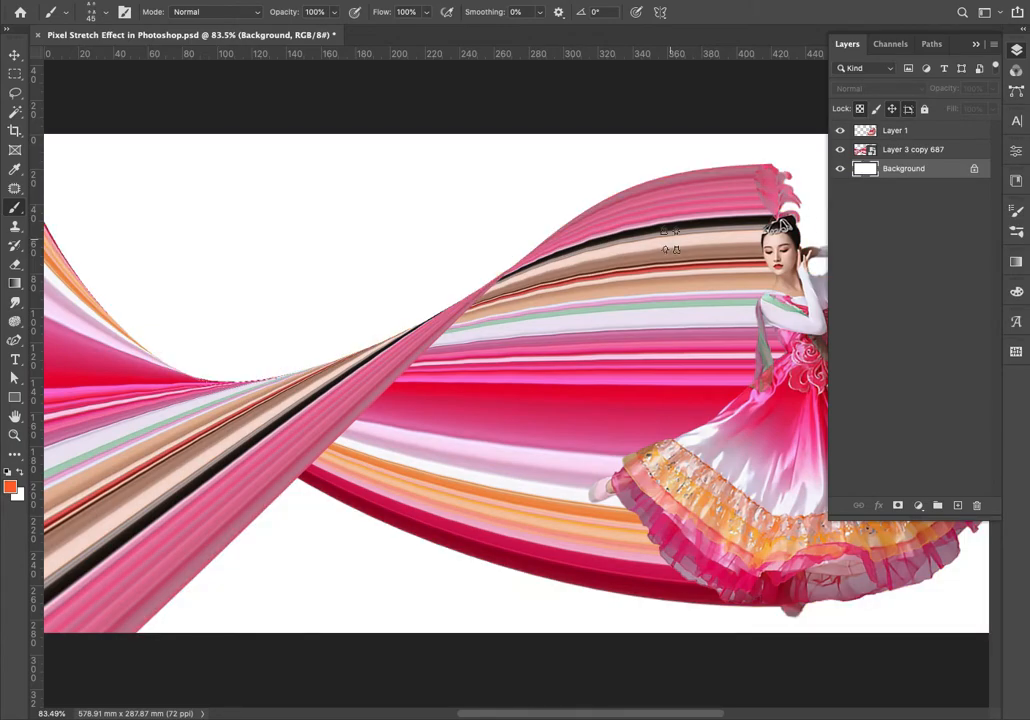
Sample the near-black colour where the ribbon's dark stripe meets the dancer's hair and fill the Background layer with it
{"action": "key", "text": "F7"}
{"action": "left_click", "coordinate": [741, 218], "text": "alt"}
{"action": "left_click", "coordinate": [741, 218], "text": "alt"}
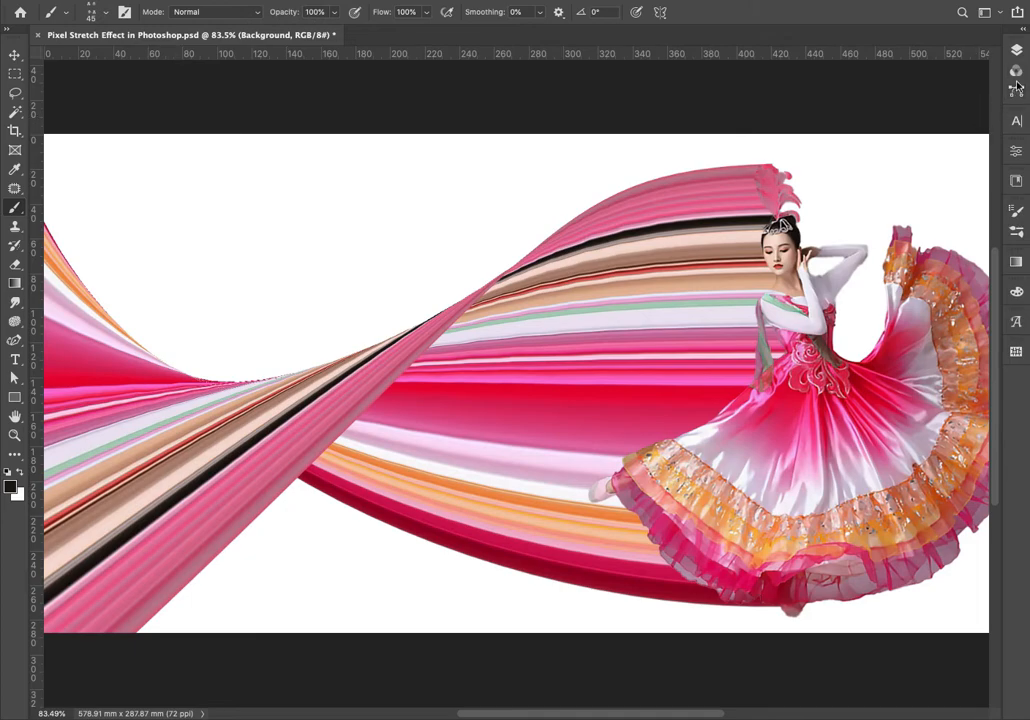
{"action": "left_click", "coordinate": [1018, 51]}
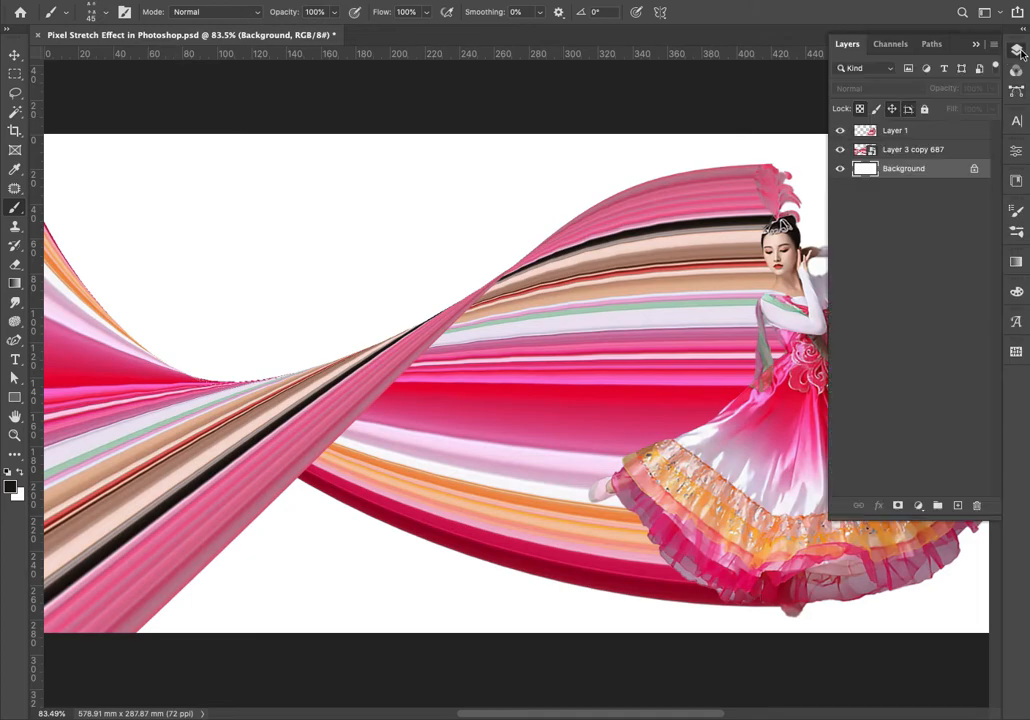
{"action": "key", "text": "alt+BackSpace"}
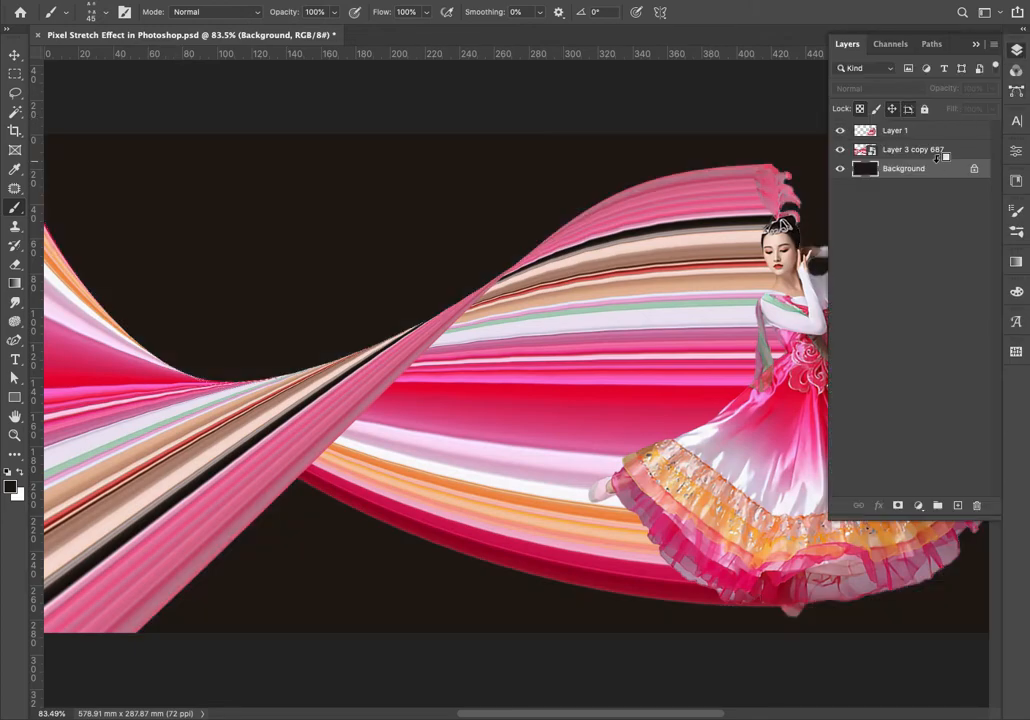
Activate the Move tool, select Layer 1 and show the composition with the interface panels hidden
{"action": "key", "text": "Tab"}
{"action": "key", "text": "v"}
{"action": "key", "text": "alt+period"}
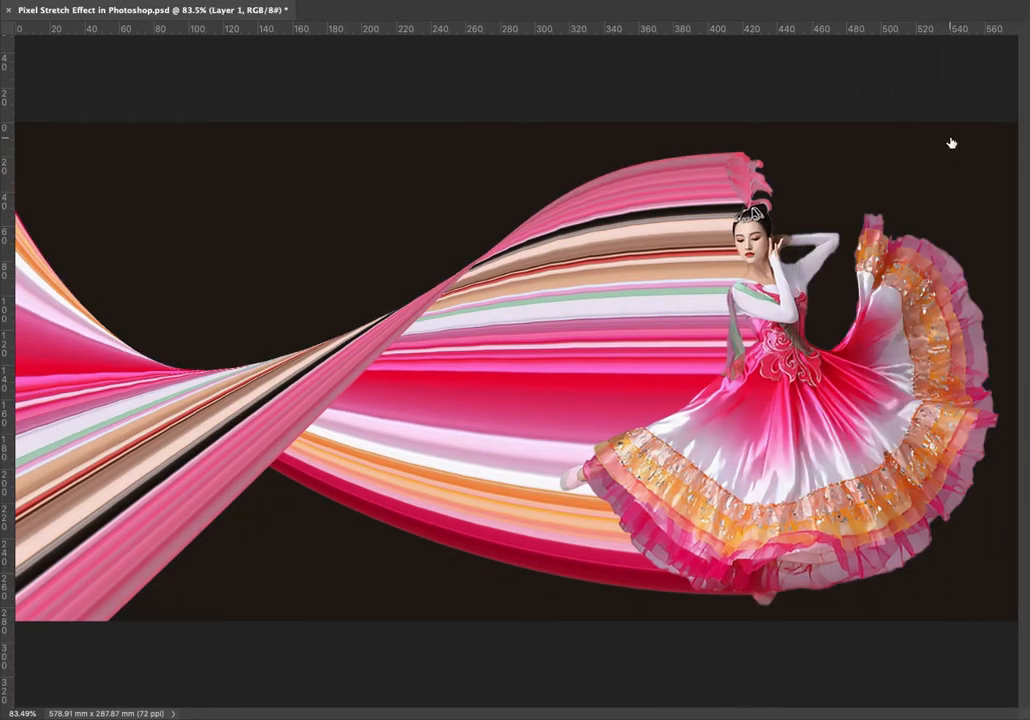
{"action": "key", "text": "Tab"}
{"action": "key", "text": "Tab"}
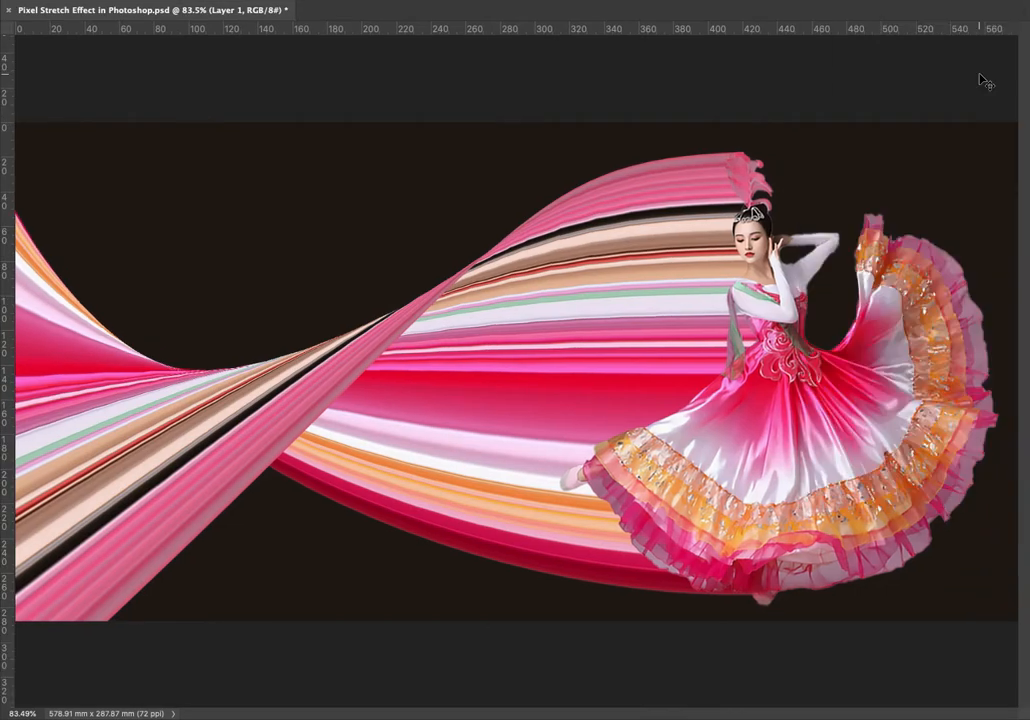